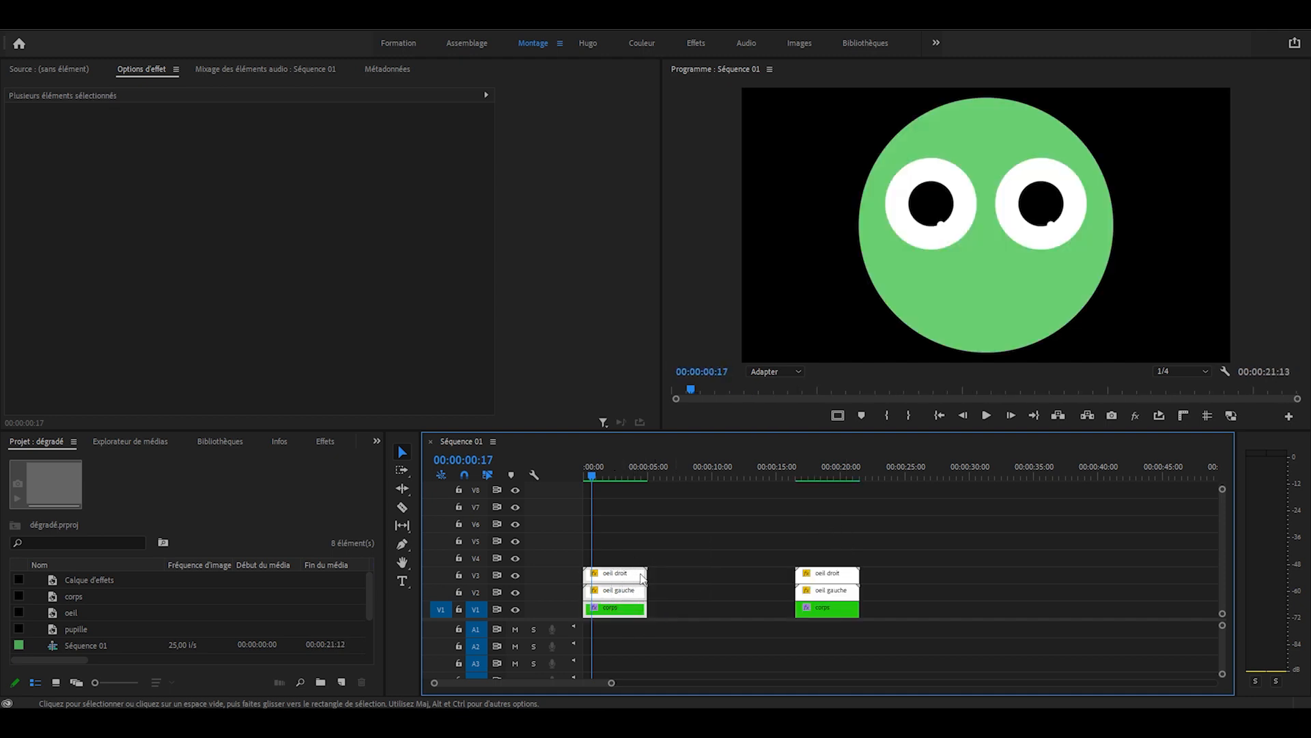
click(817, 475)
click(736, 493)
click(606, 471)
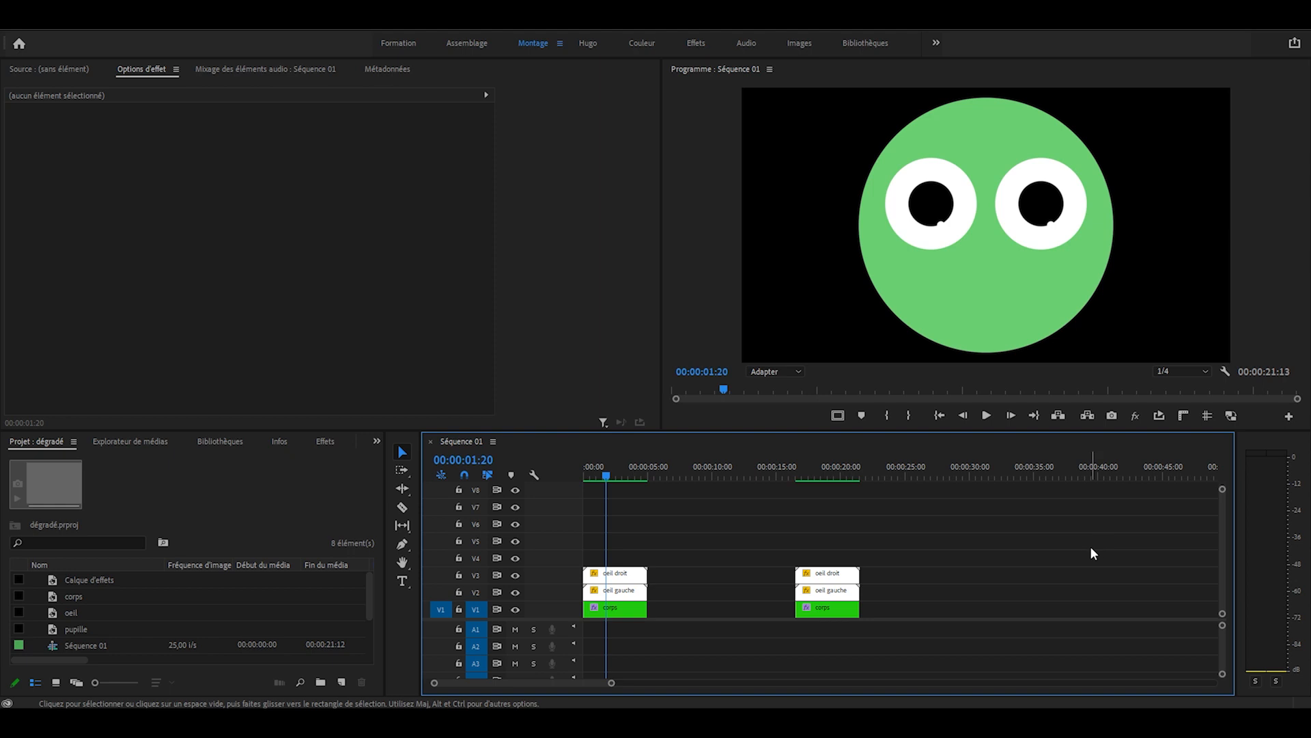
click(639, 607)
click(637, 576)
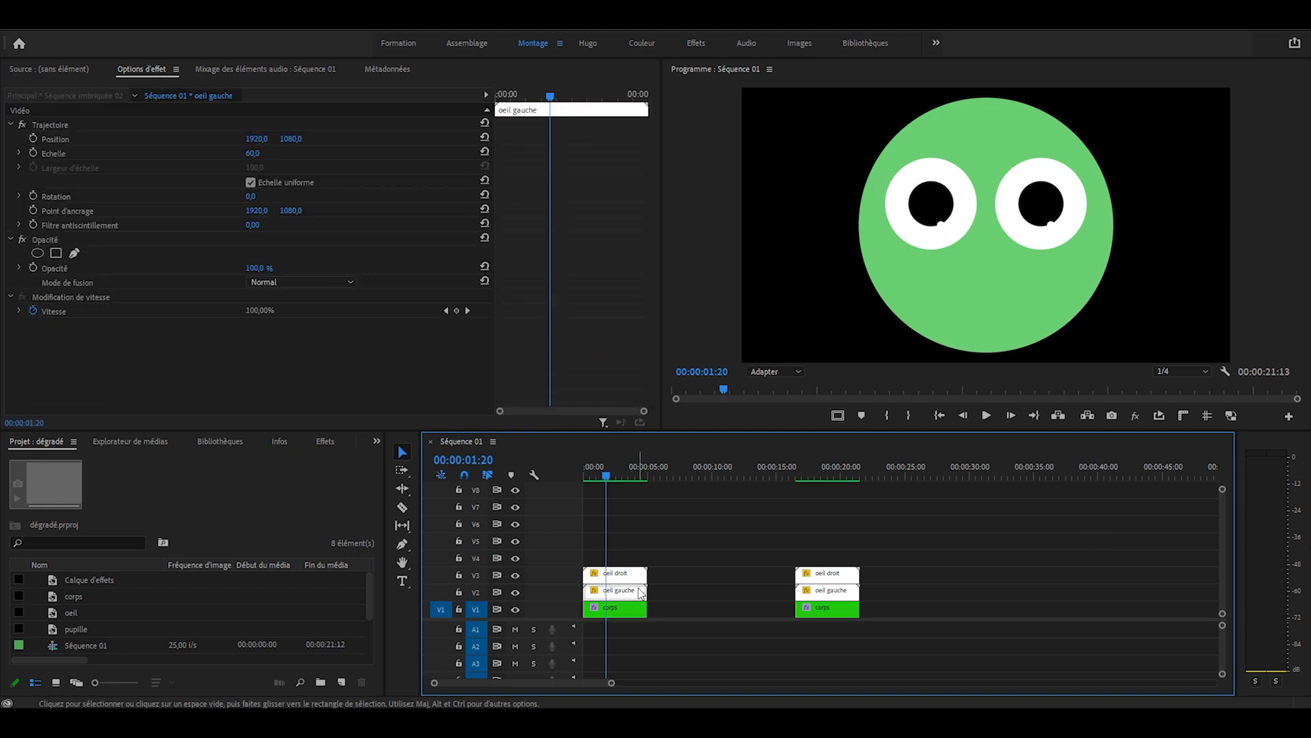
Apply the Couleur Lumetri effect to the first corps clip in the timeline.
click(631, 608)
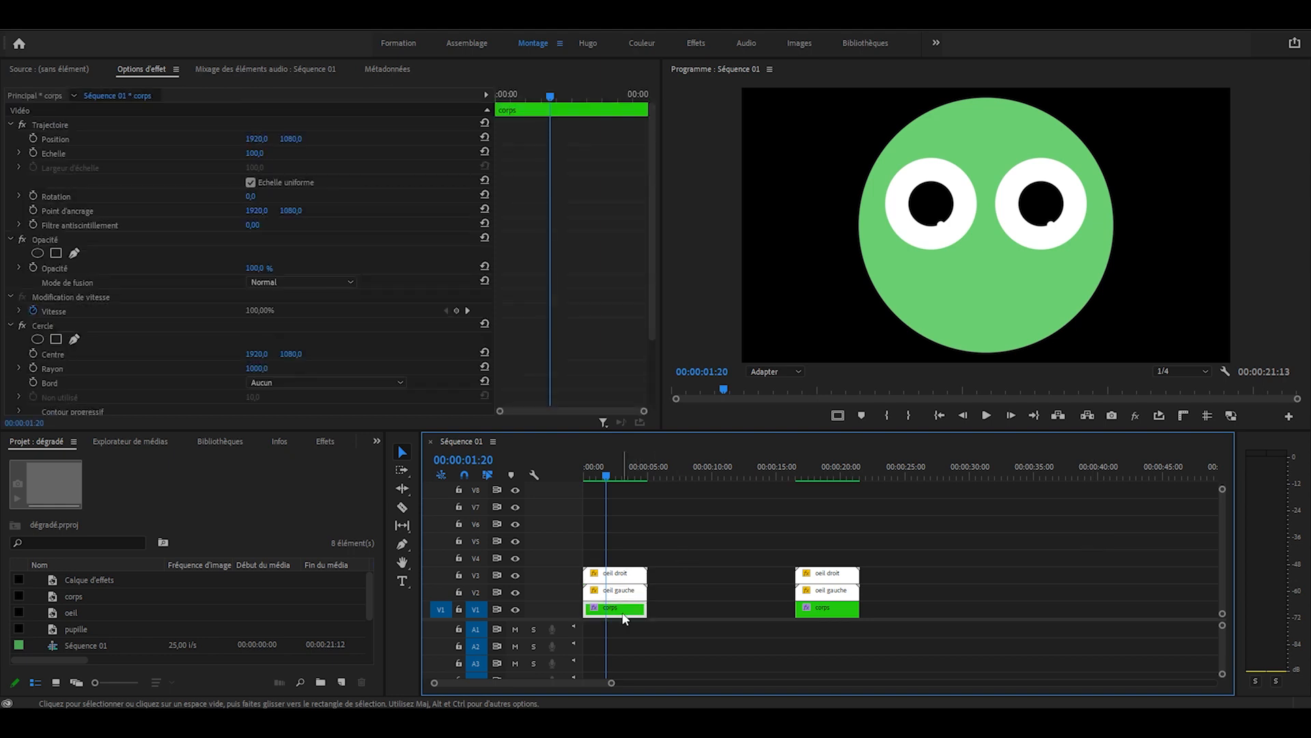
click(325, 441)
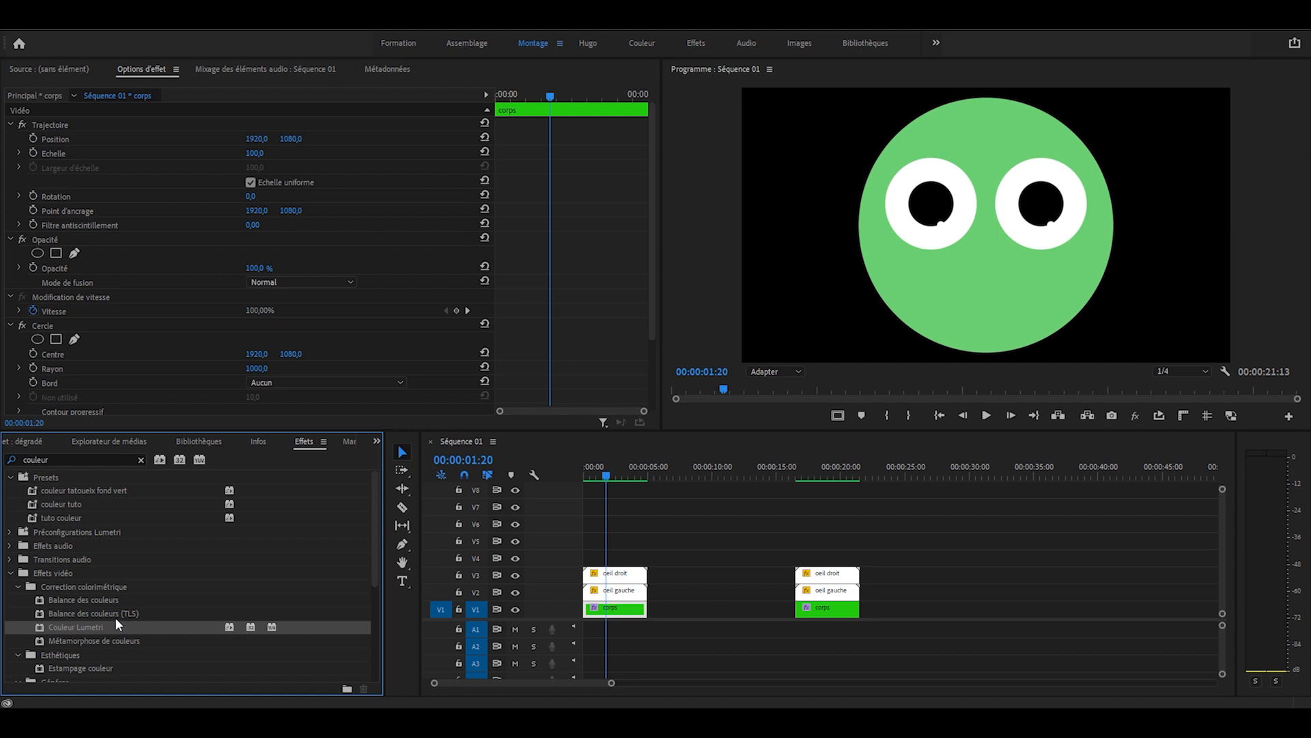
drag(91, 627, 615, 609)
scroll(610, 217, down, 5)
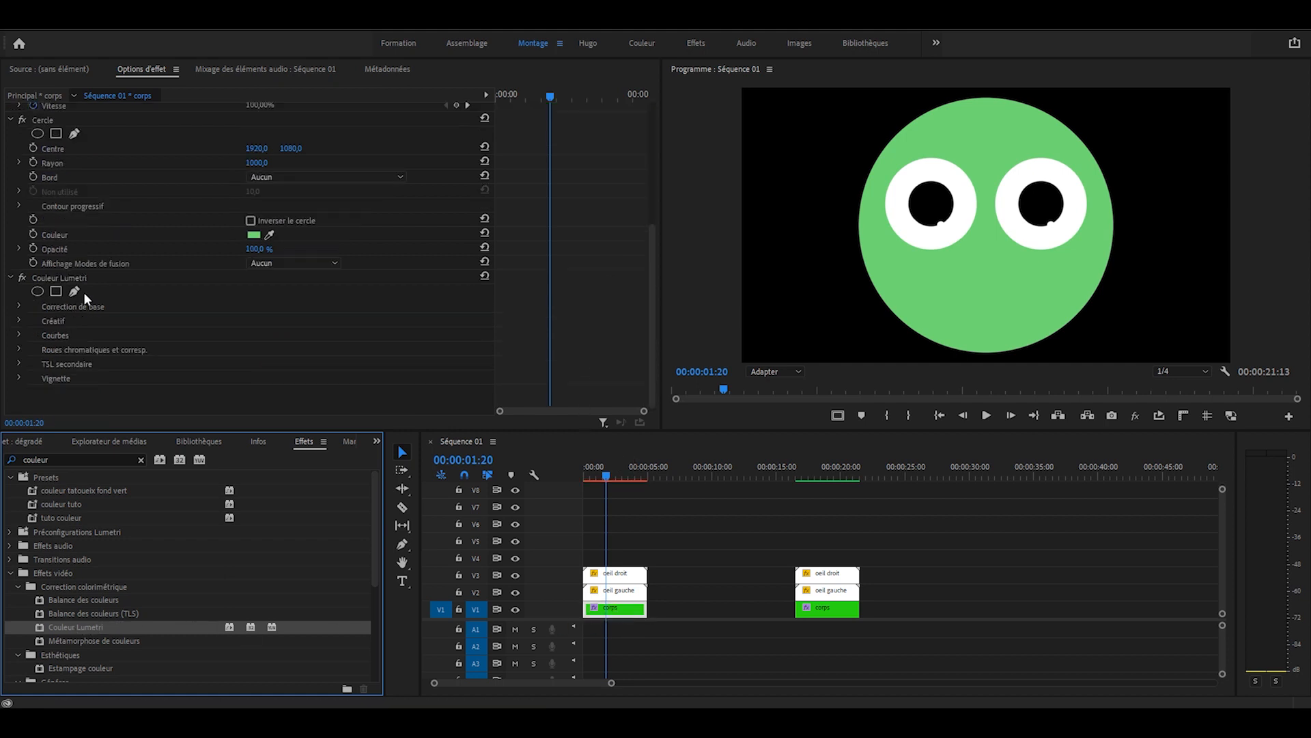
Draw a curved freeform mask for the Lumetri effect across the lower-right part of the green body, closing it outside the frame.
click(75, 291)
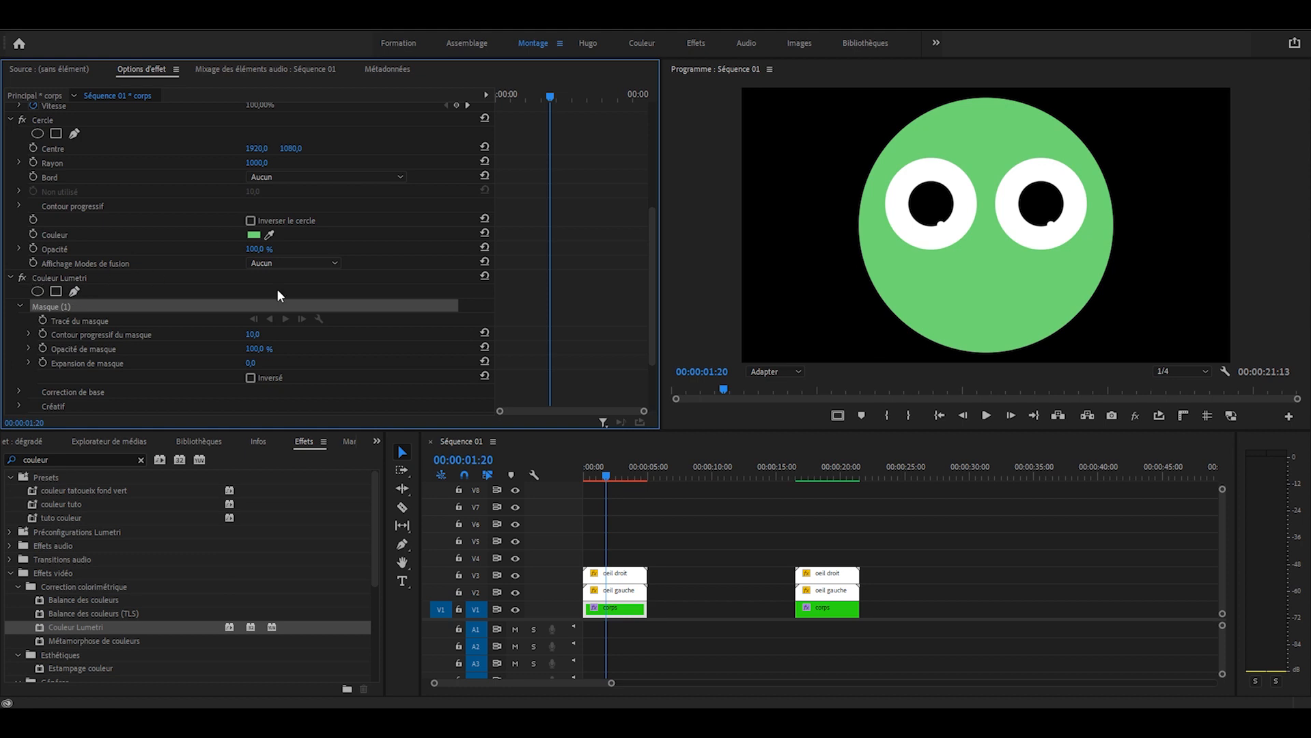
click(1121, 147)
mouse_move(917, 342)
mouse_down()
mouse_move(751, 372)
mouse_move(792, 366)
mouse_up()
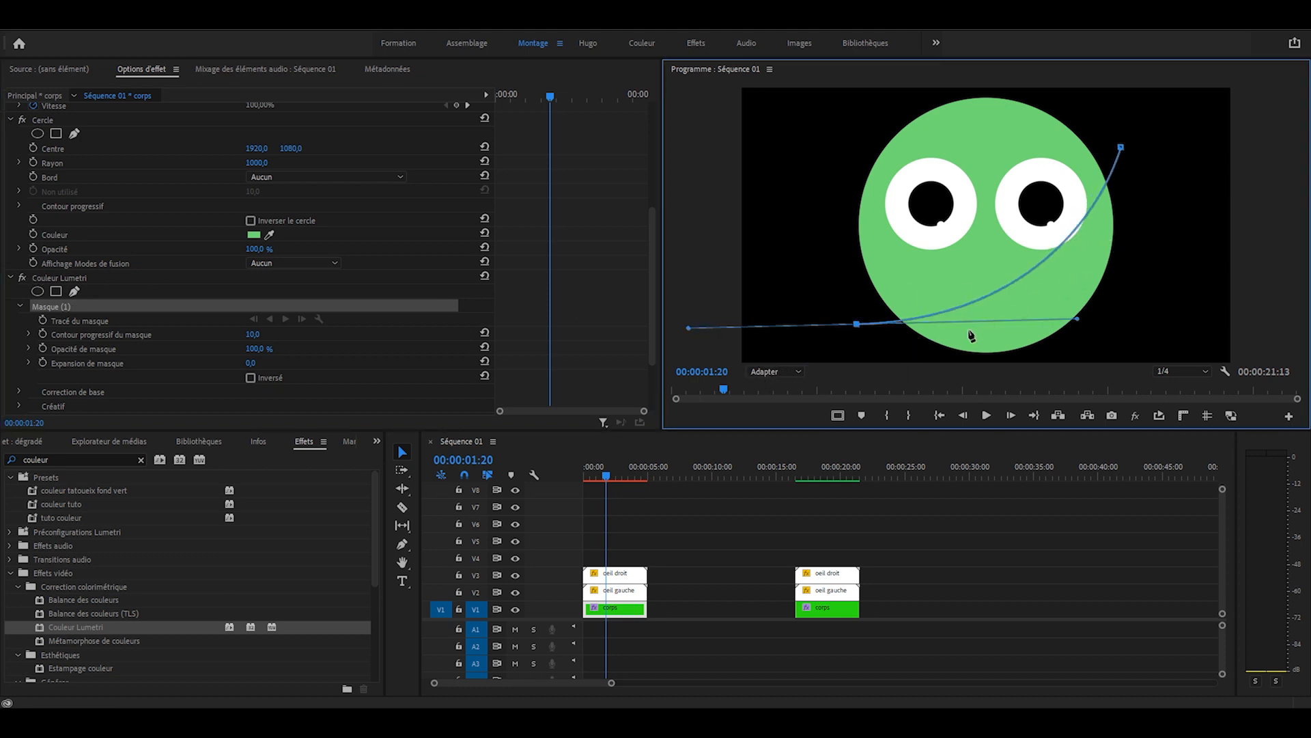
click(796, 371)
click(792, 400)
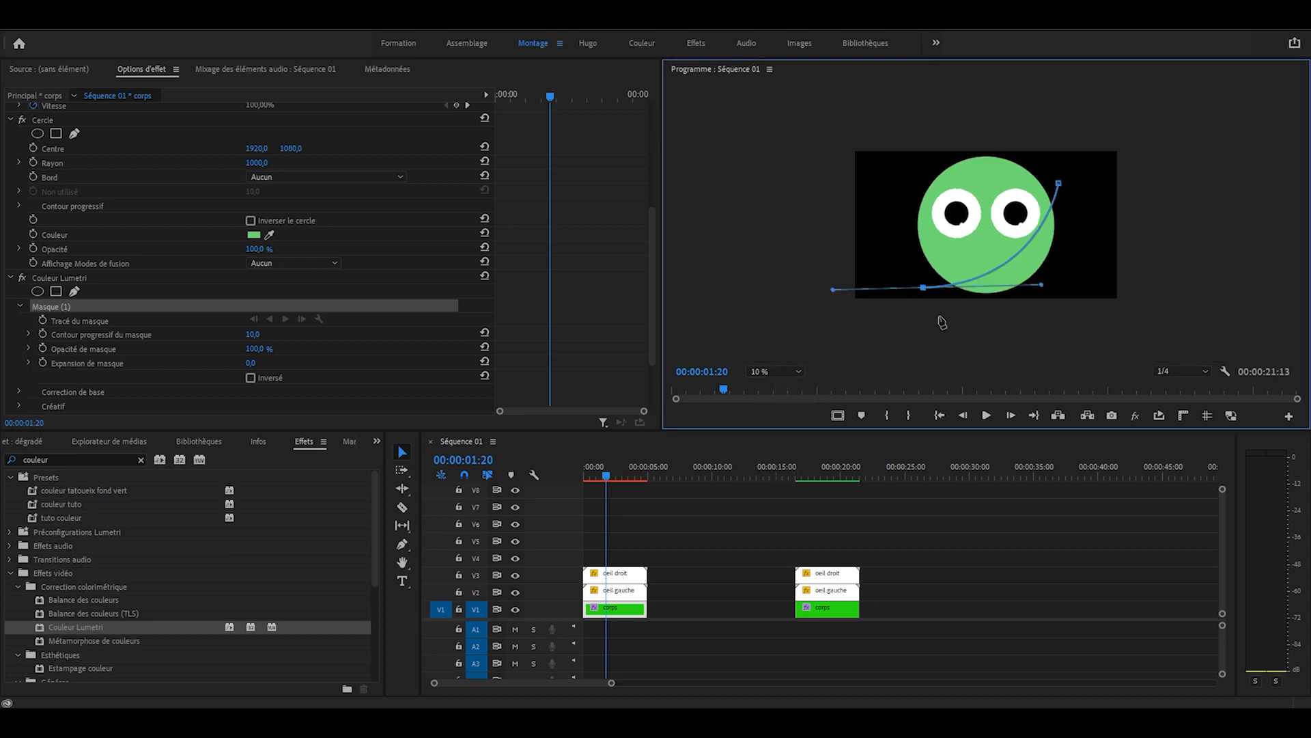
click(907, 340)
click(1122, 346)
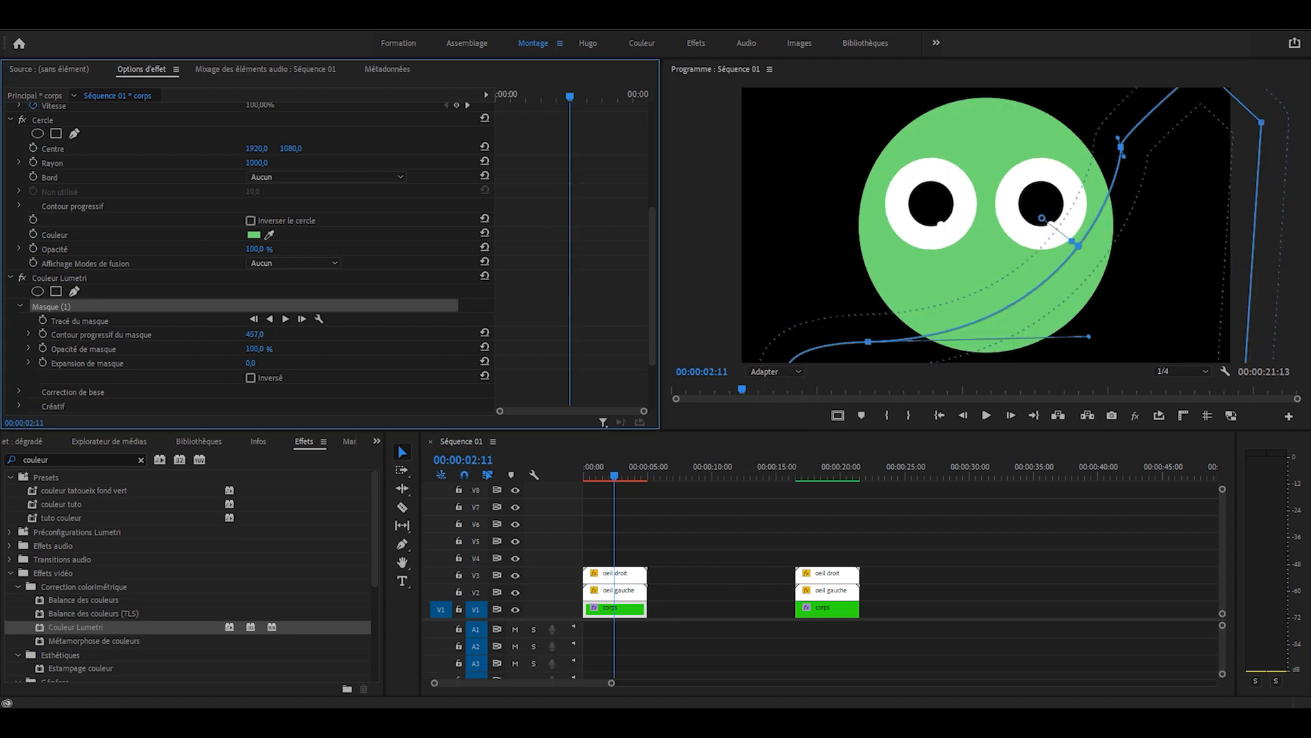
Feather the shadow mask to 547 and set the Lumetri exposure to -3.3 and temperature to -130.
drag(255, 334, 317, 334)
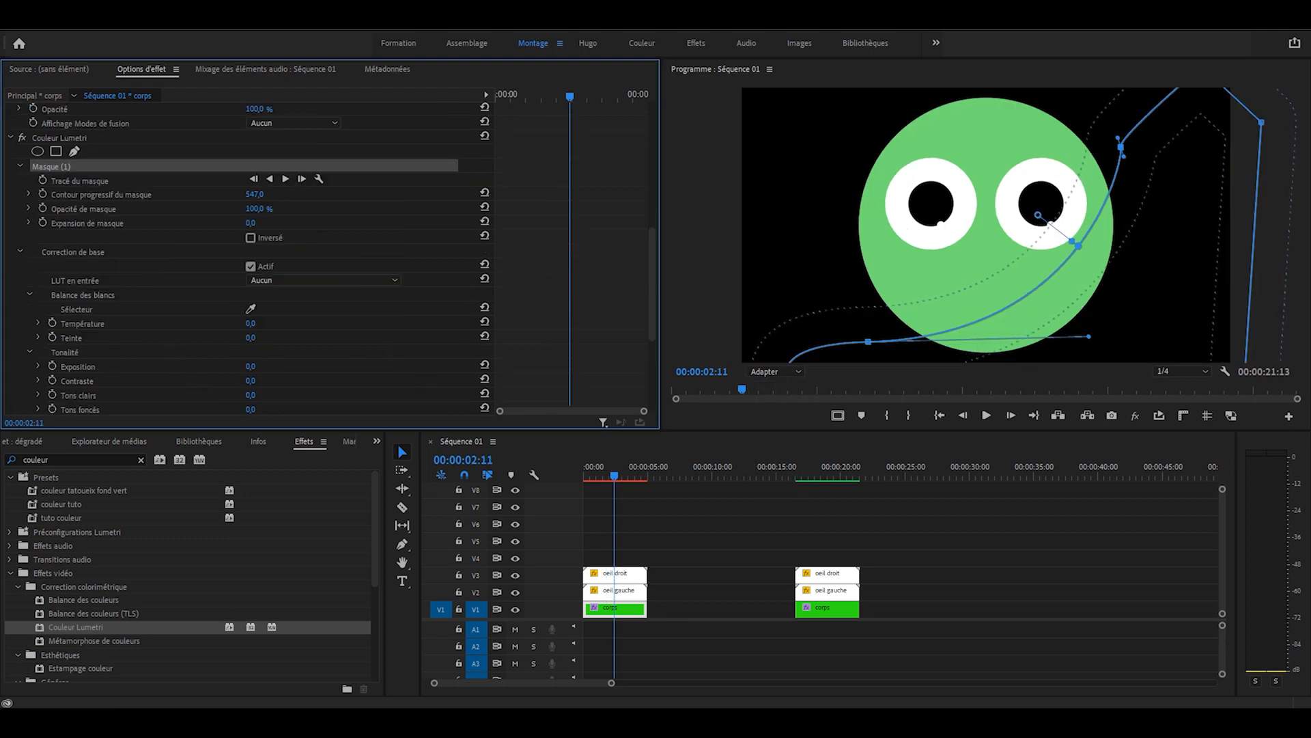
drag(251, 366, 232, 366)
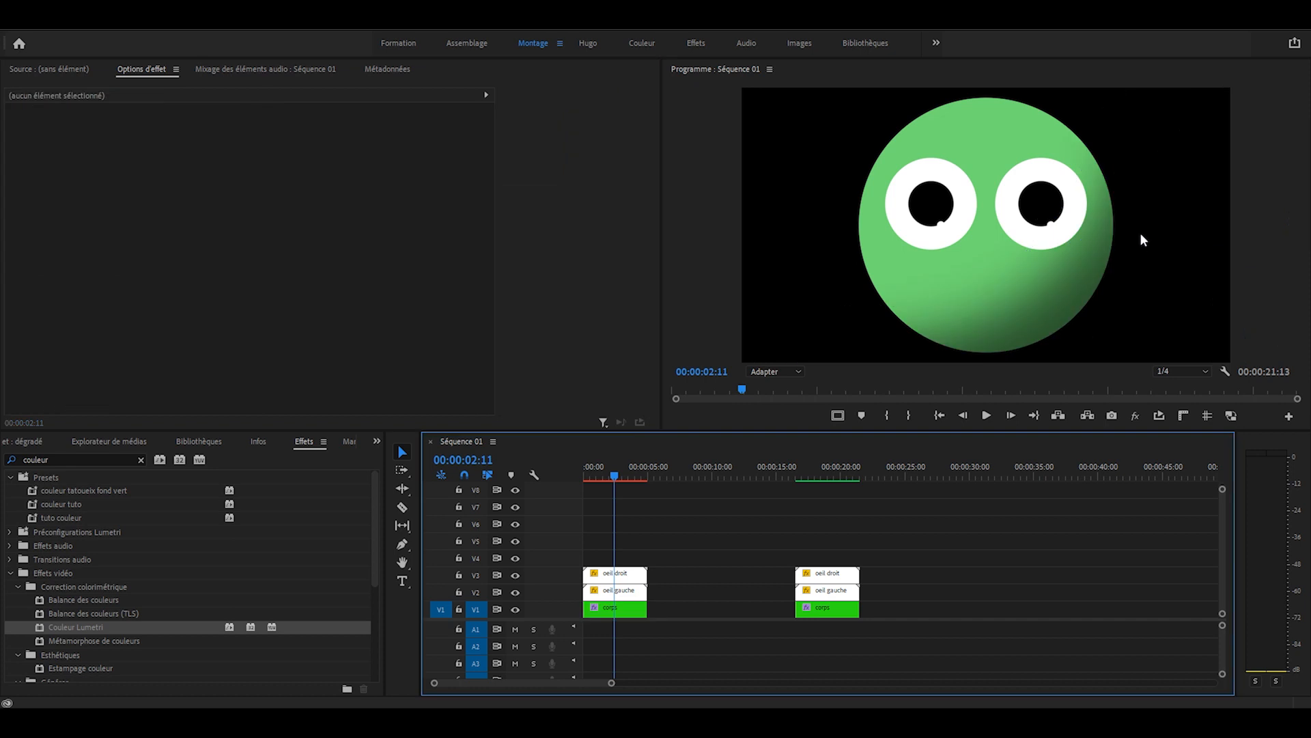
click(1060, 321)
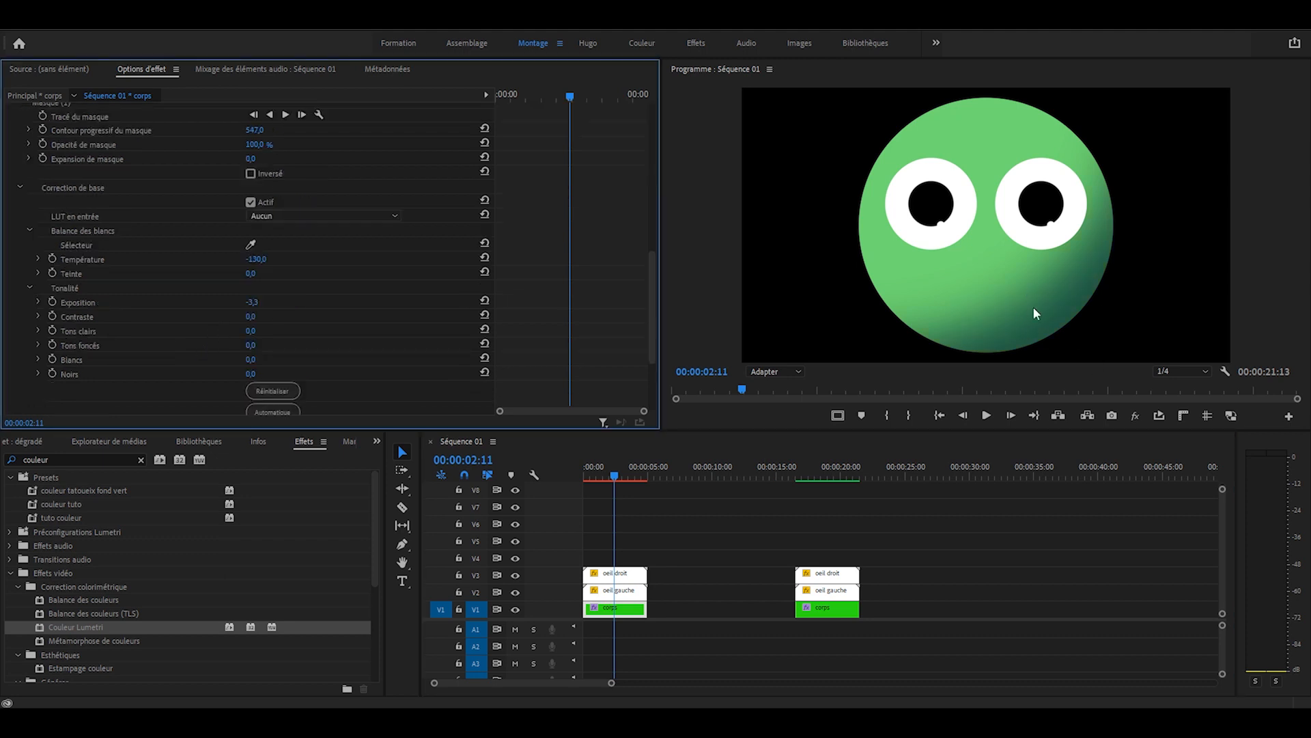
Duplicate the Lumetri effect, including its mask, on the corps clip.
scroll(97, 242, up, 5)
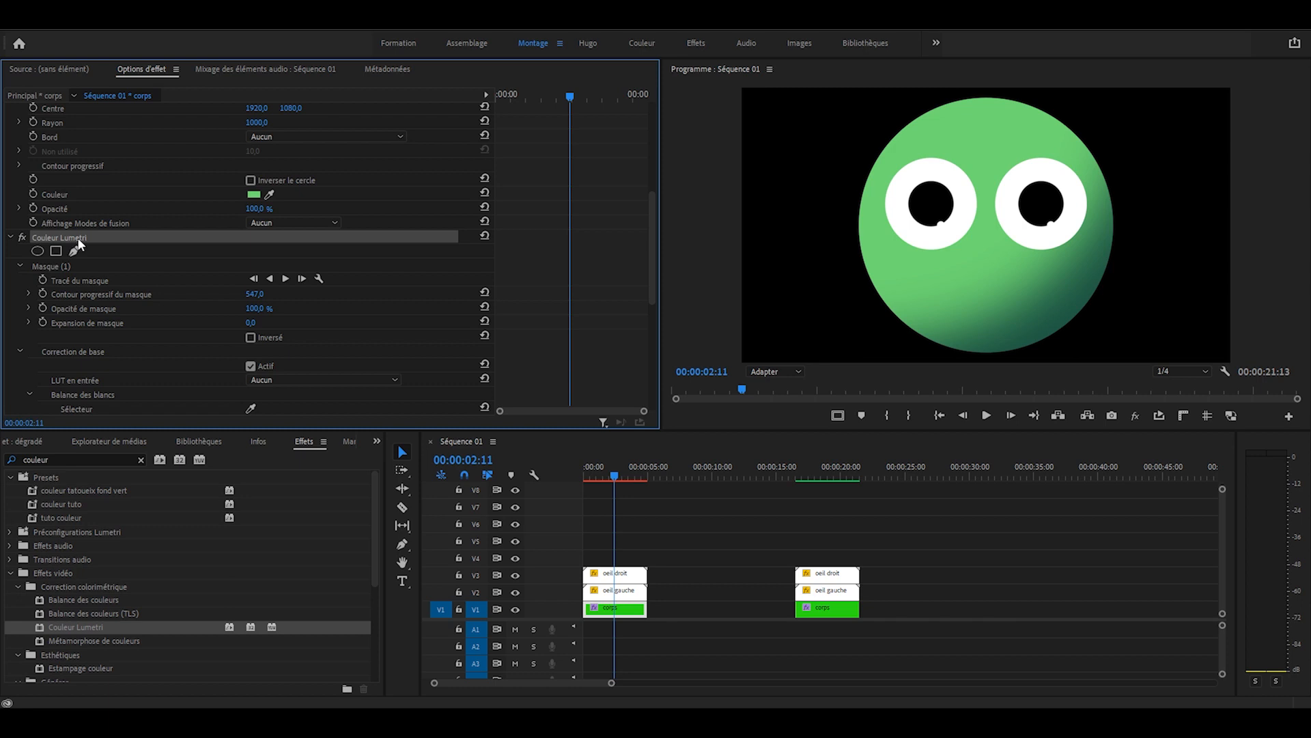
click(780, 539)
click(618, 609)
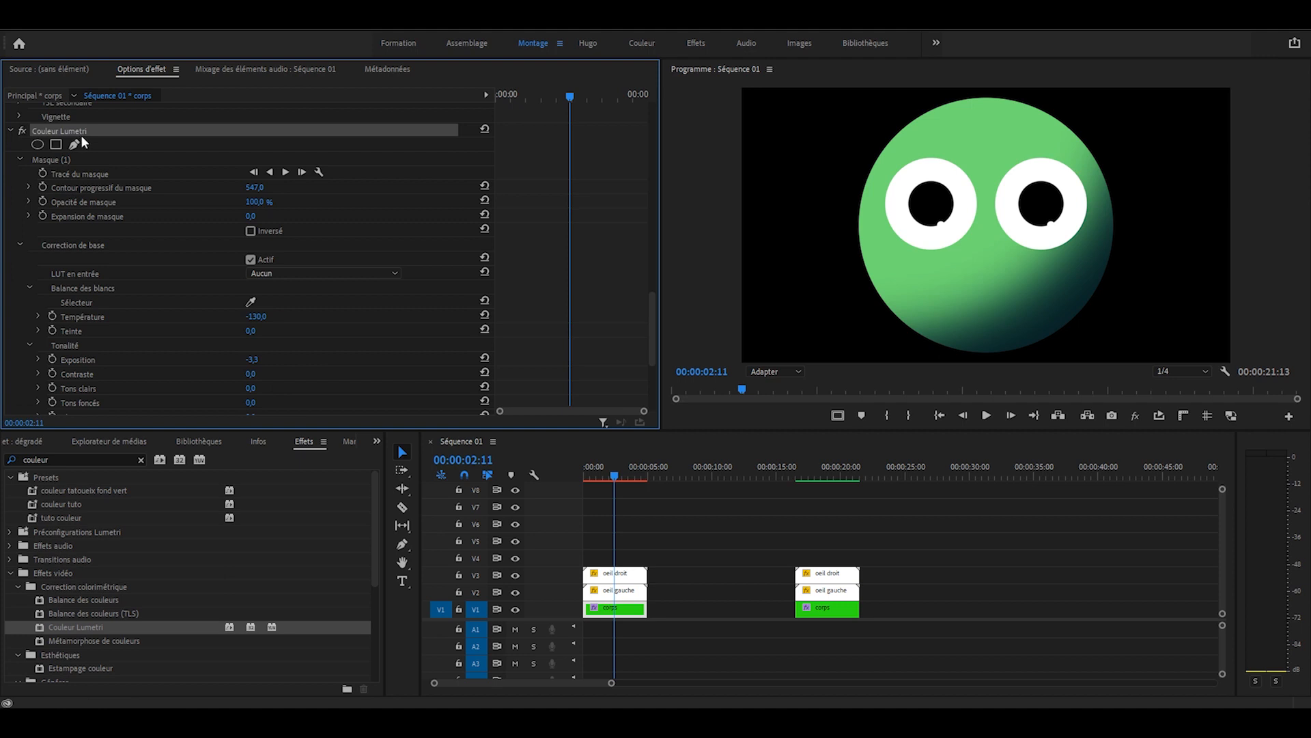
Rotate the duplicated effect's mask and move it over the upper-left edge of the body.
scroll(135, 198, up, 1)
click(51, 174)
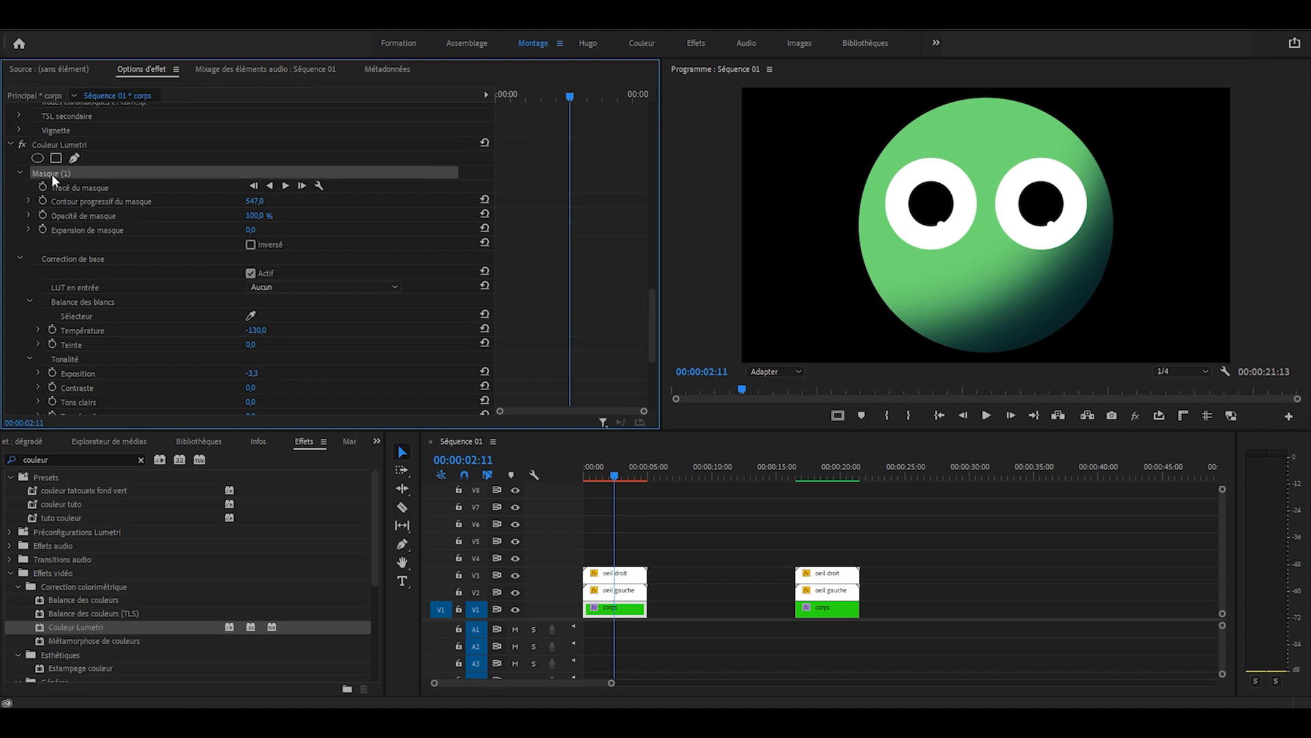
mouse_move(1185, 197)
mouse_down()
mouse_move(1045, 116)
mouse_move(970, 92)
mouse_move(863, 129)
mouse_move(796, 191)
mouse_move(785, 228)
mouse_move(815, 323)
mouse_up()
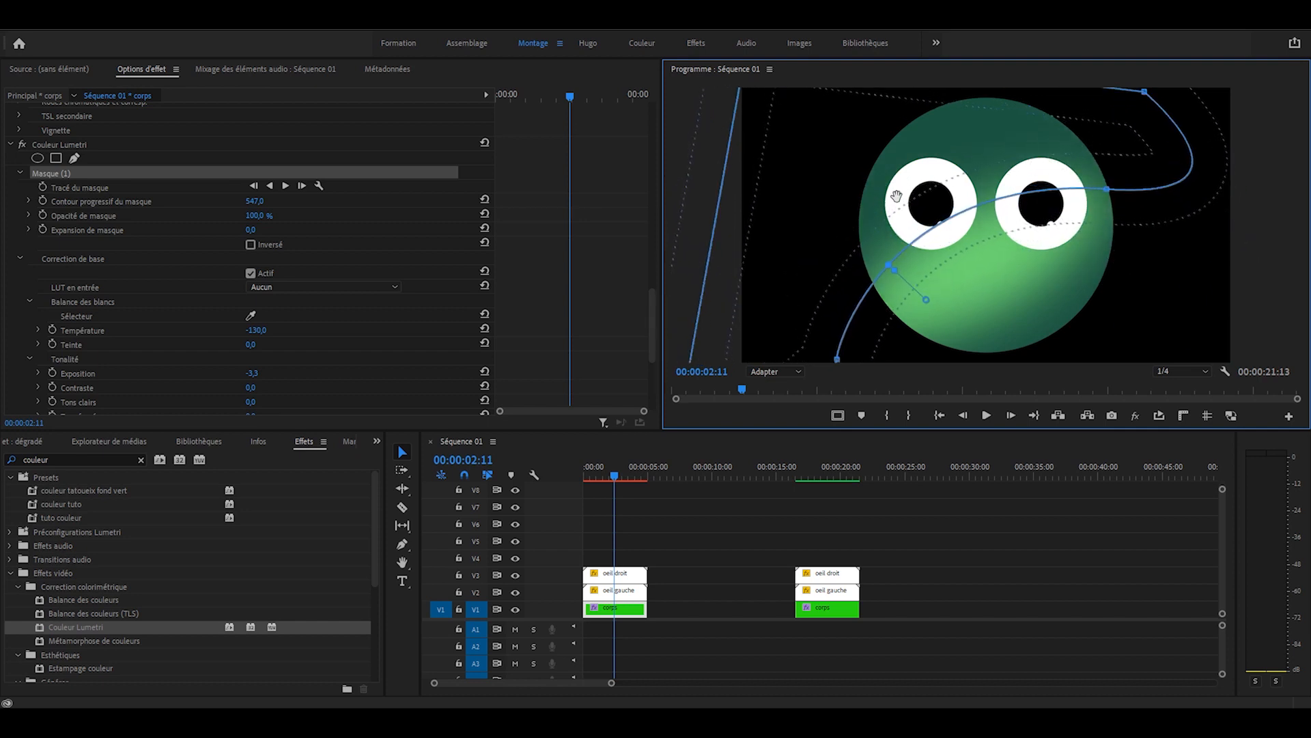
drag(895, 200, 886, 116)
Set the upper-left mask's feather to 200 and shift the mask slightly farther toward the body's edge.
click(256, 201)
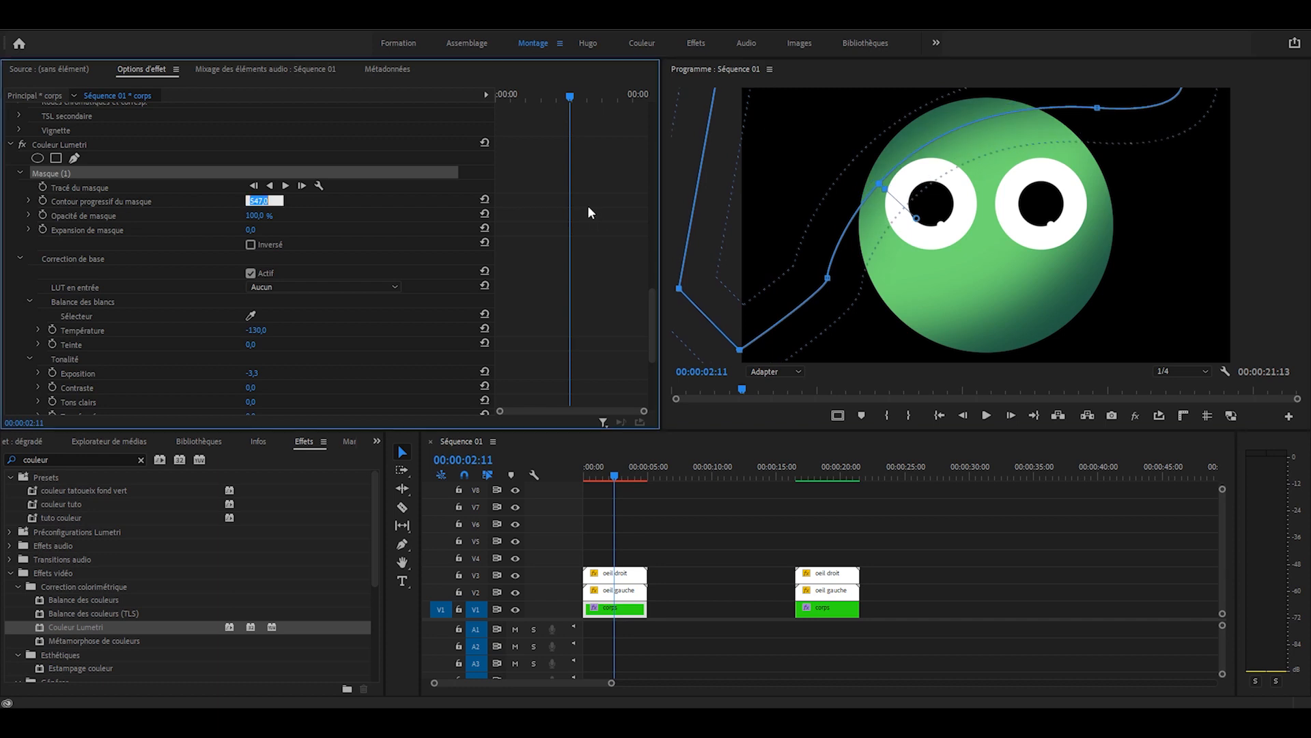
text(200)
key(Return)
drag(894, 116, 886, 109)
Reset the duplicated effect's basic correction and raise its exposure to create a highlight on the upper-left edge.
scroll(83, 188, down, 2)
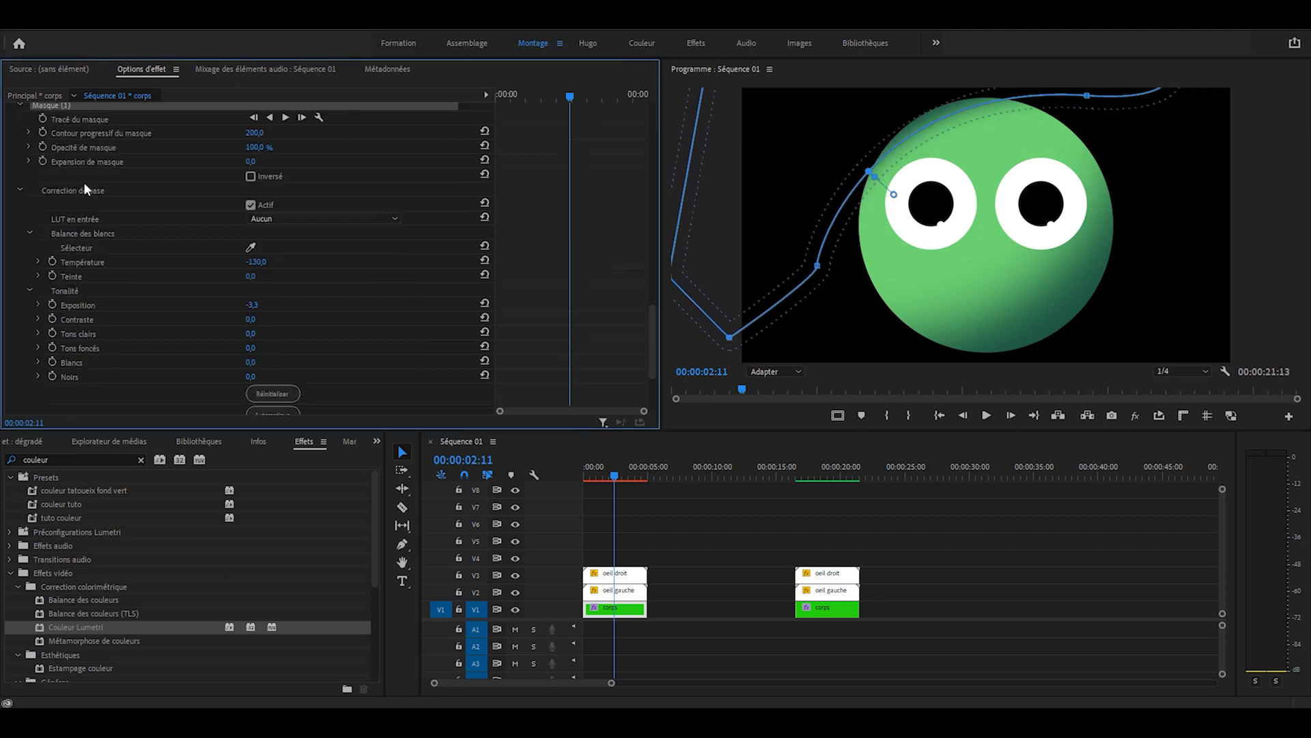
click(482, 186)
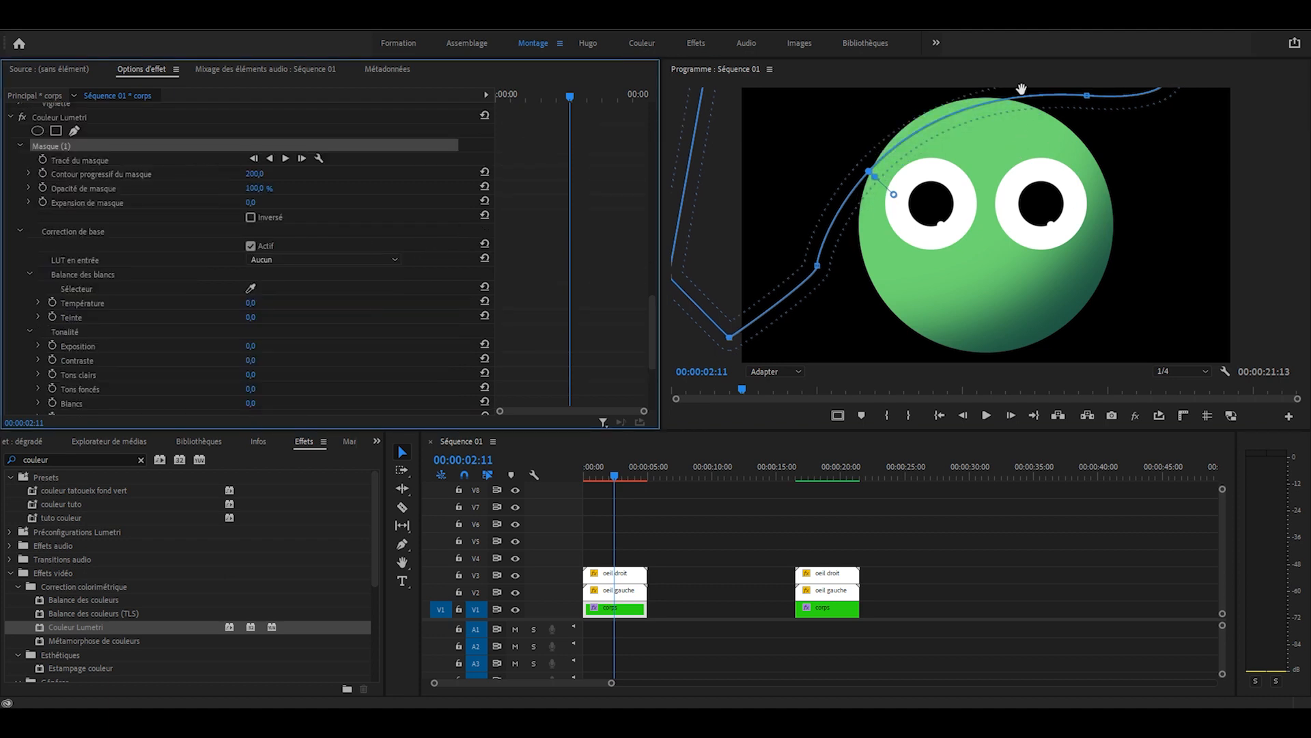
scroll(322, 330, down, 1)
drag(251, 332, 264, 332)
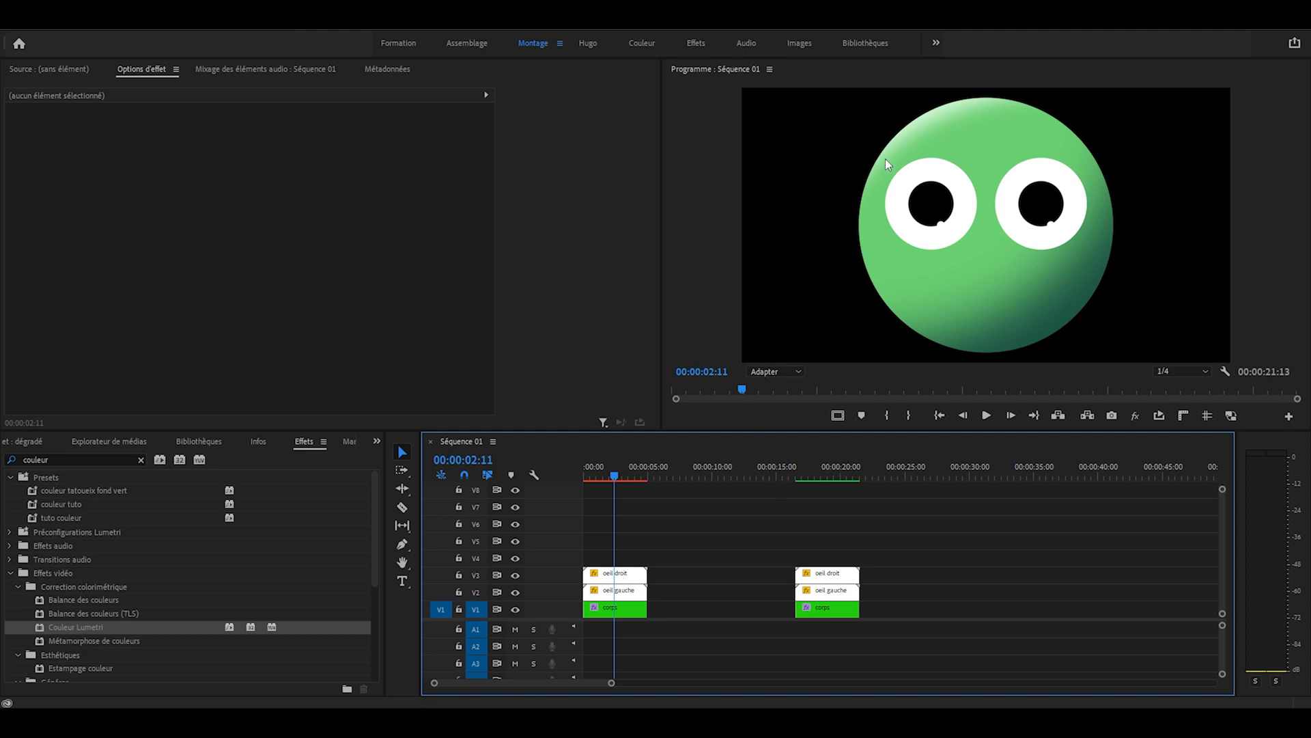
click(820, 467)
click(606, 469)
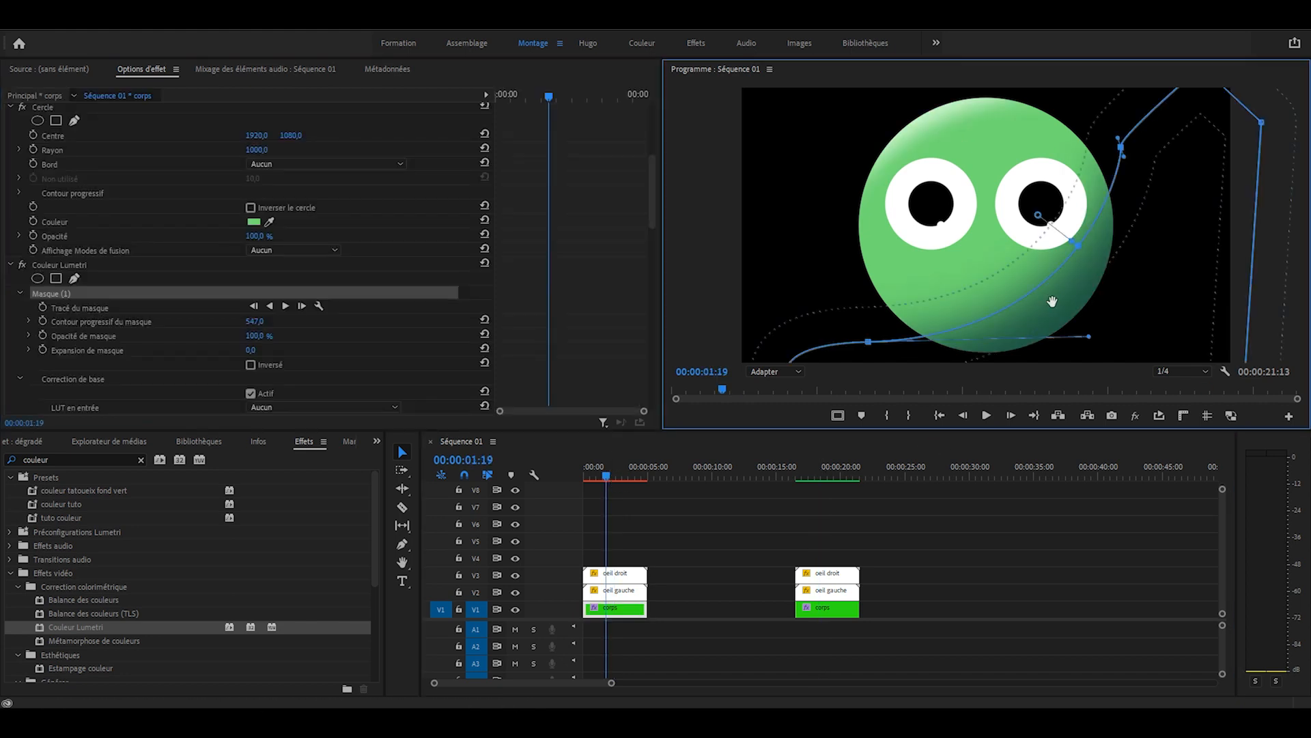
click(1017, 553)
Nest the shaded corps clip into its own sequence with the default name and select the nested clip.
click(627, 610)
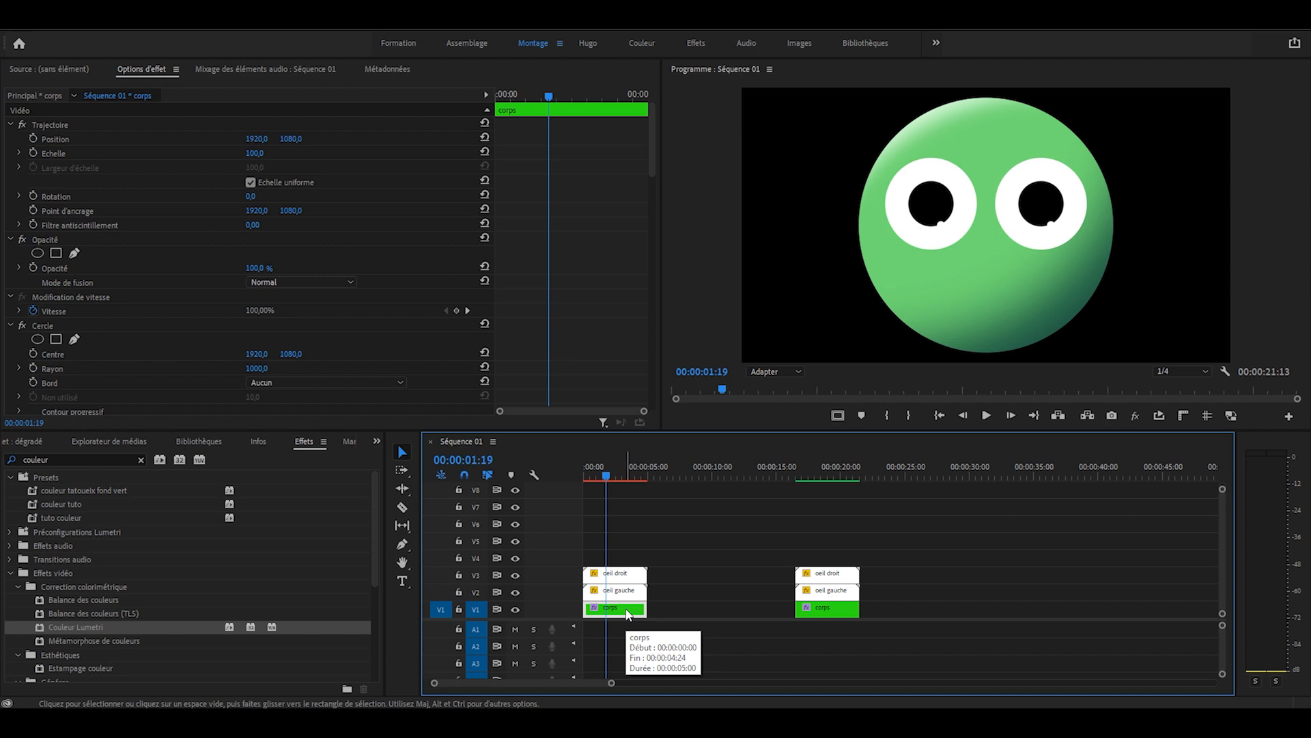
right_click(627, 612)
click(663, 400)
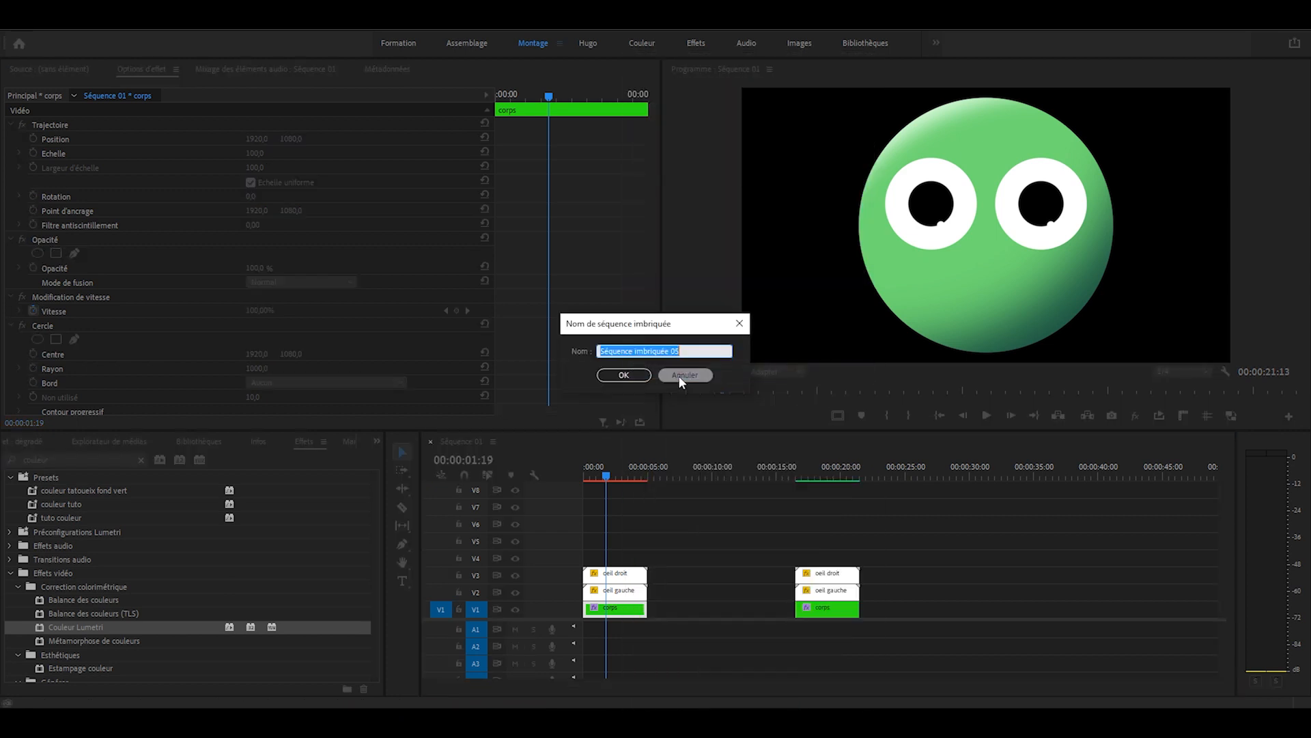
click(685, 375)
click(609, 612)
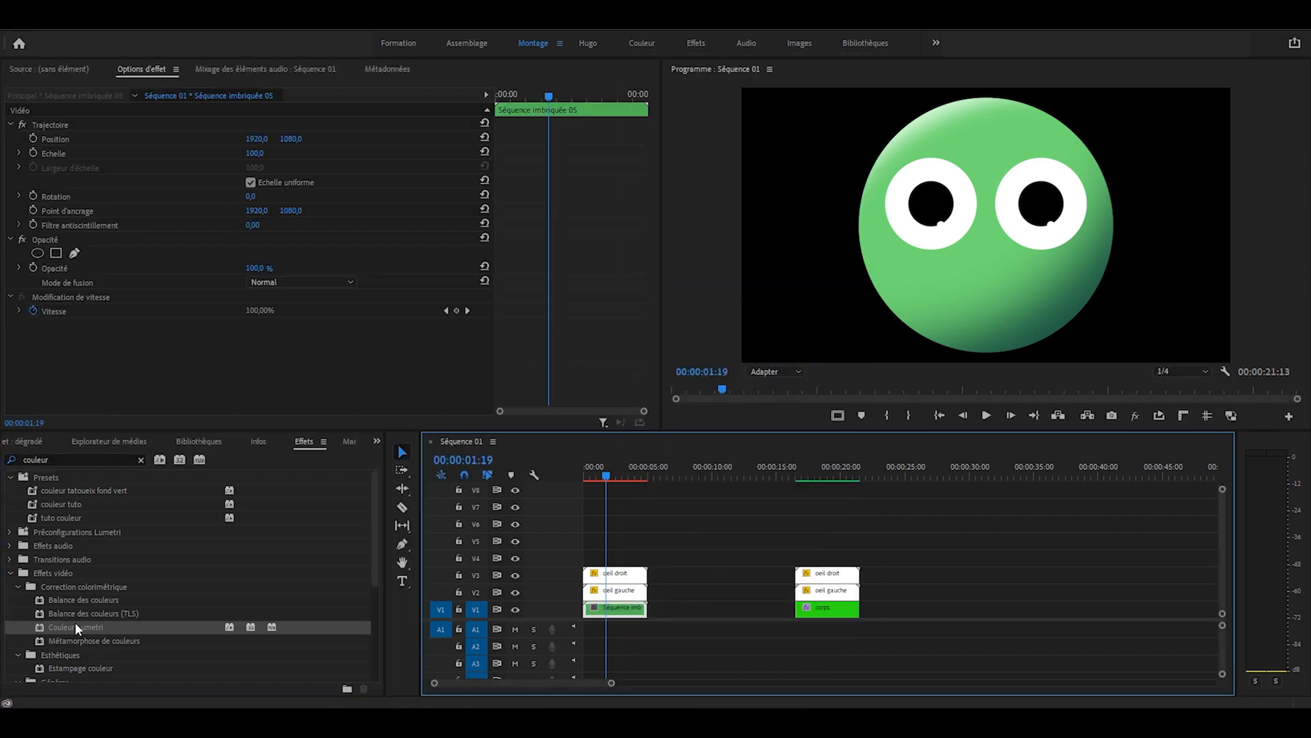
Apply Couleur Lumetri to the nested body clip and draw a freeform mask following the body's lower-right edge.
drag(71, 628, 614, 610)
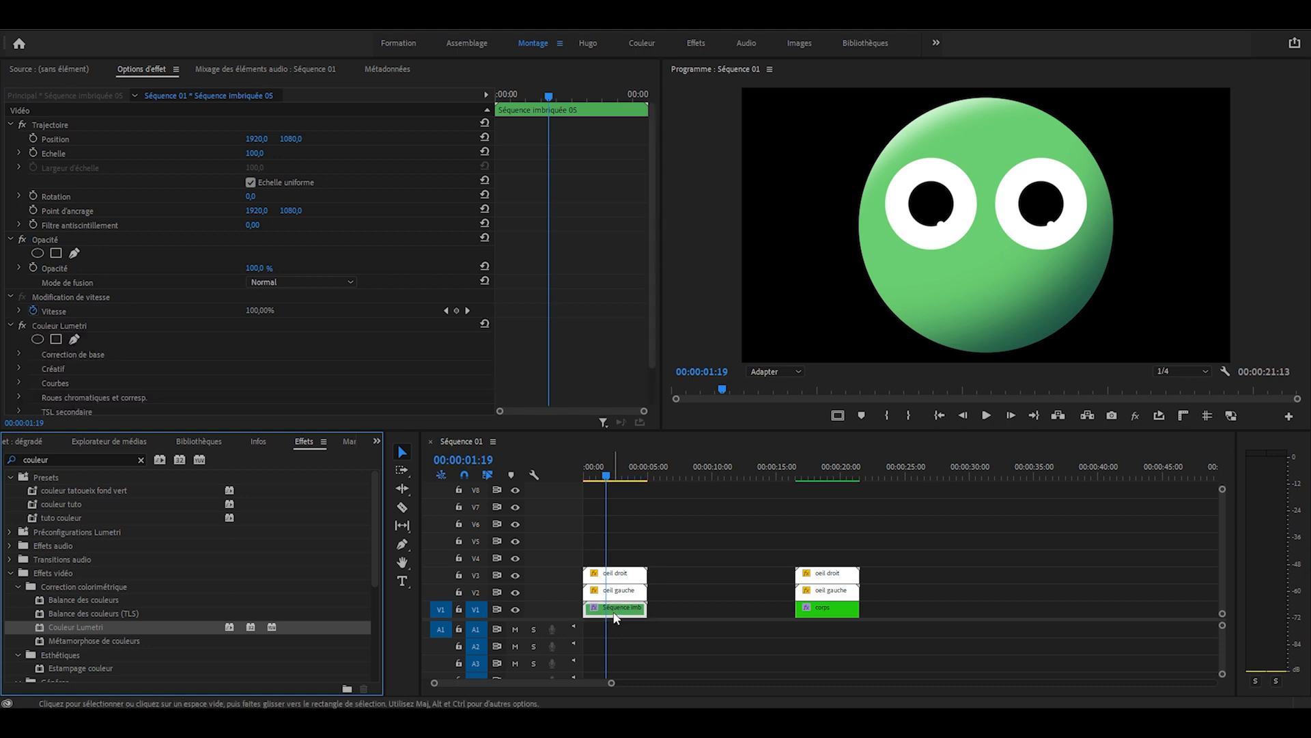
click(75, 340)
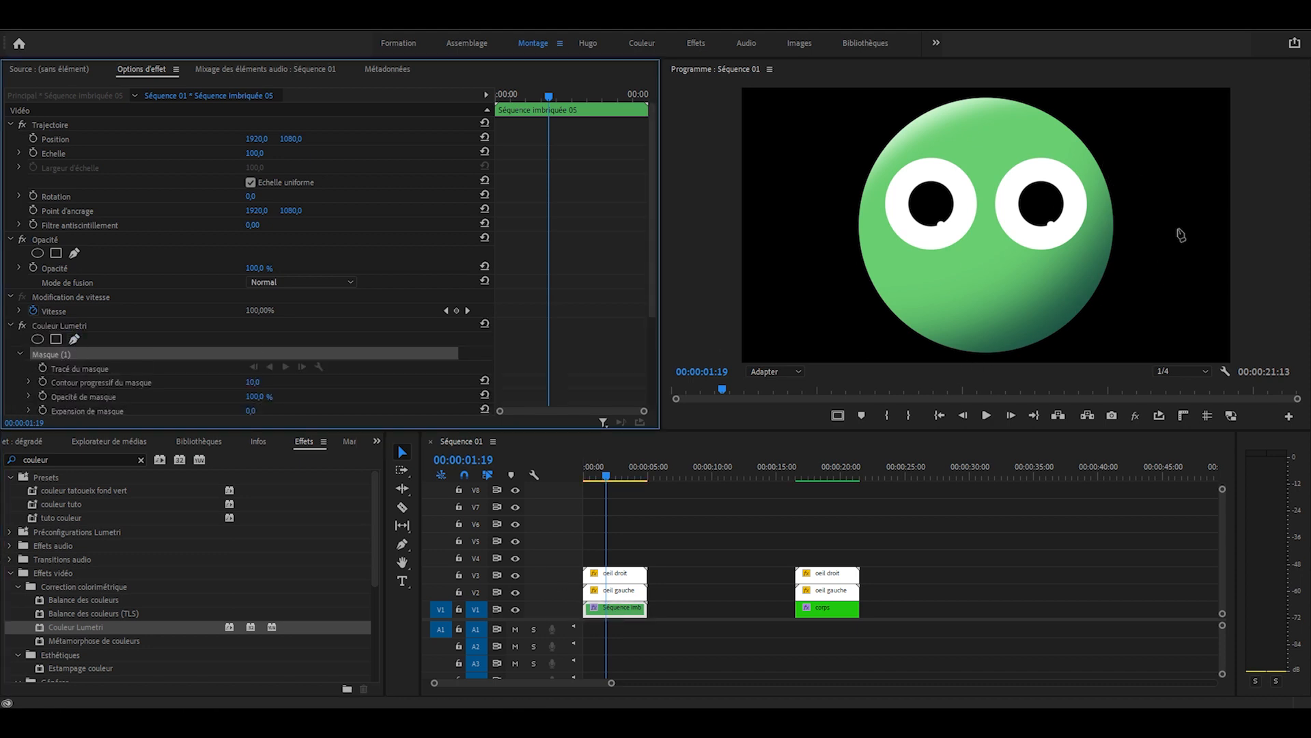
click(1120, 197)
drag(951, 360, 789, 370)
drag(1120, 197, 1114, 200)
drag(1112, 352, 1123, 346)
click(782, 373)
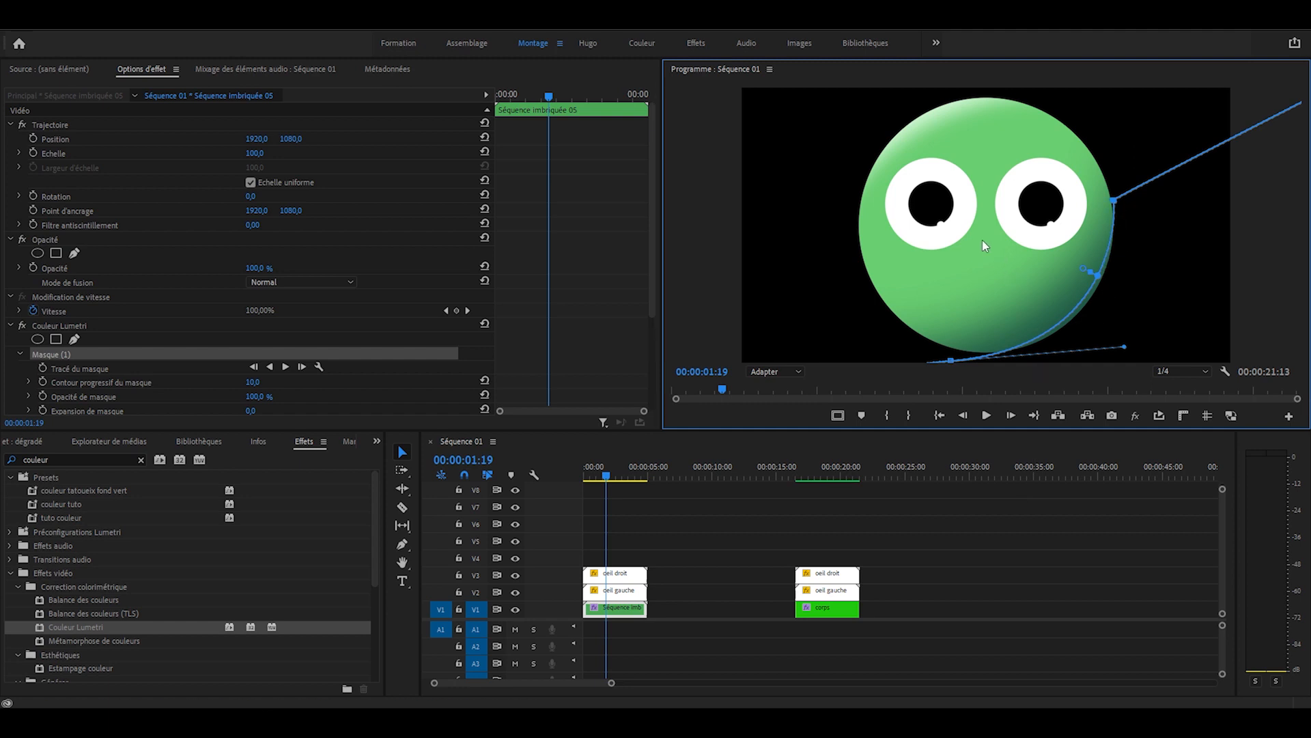
Set the nested body's Lumetri exposure to 1.2 and its mask feather to 91 for a soft rim light.
scroll(15, 326, down, 4)
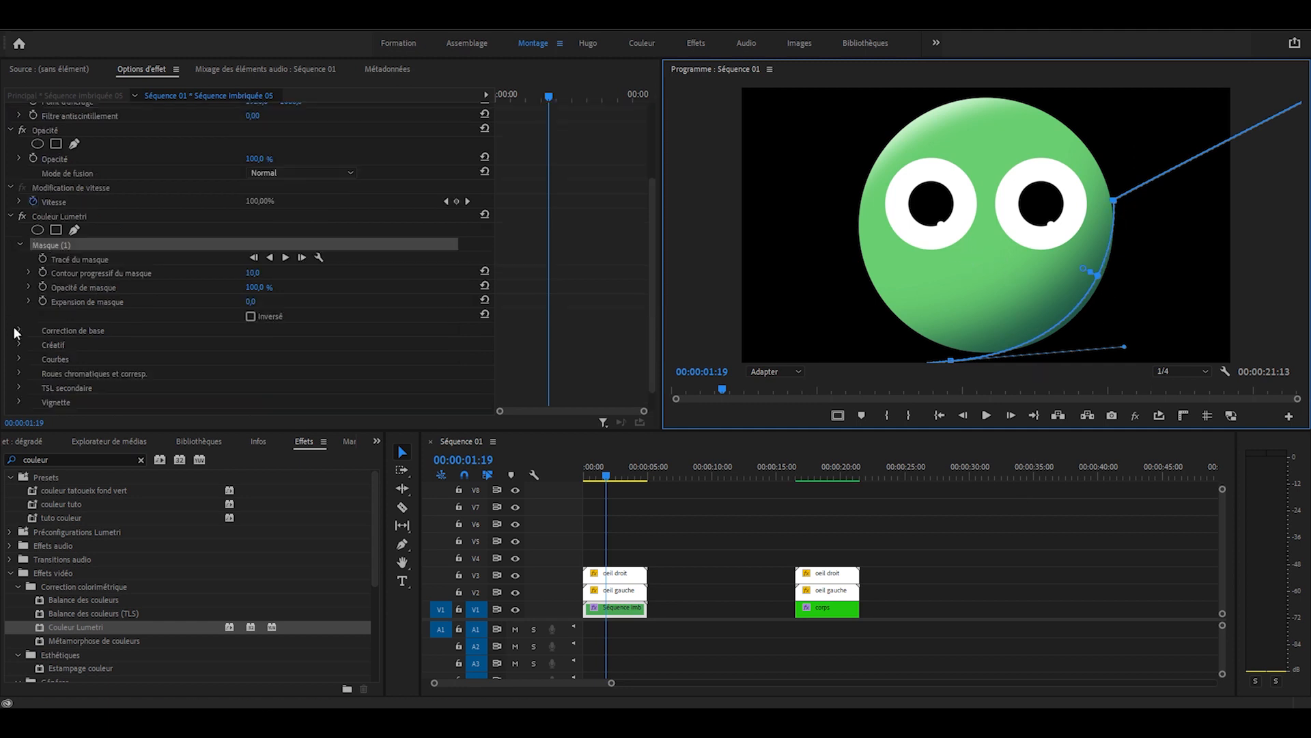
click(18, 330)
scroll(252, 371, down, 2)
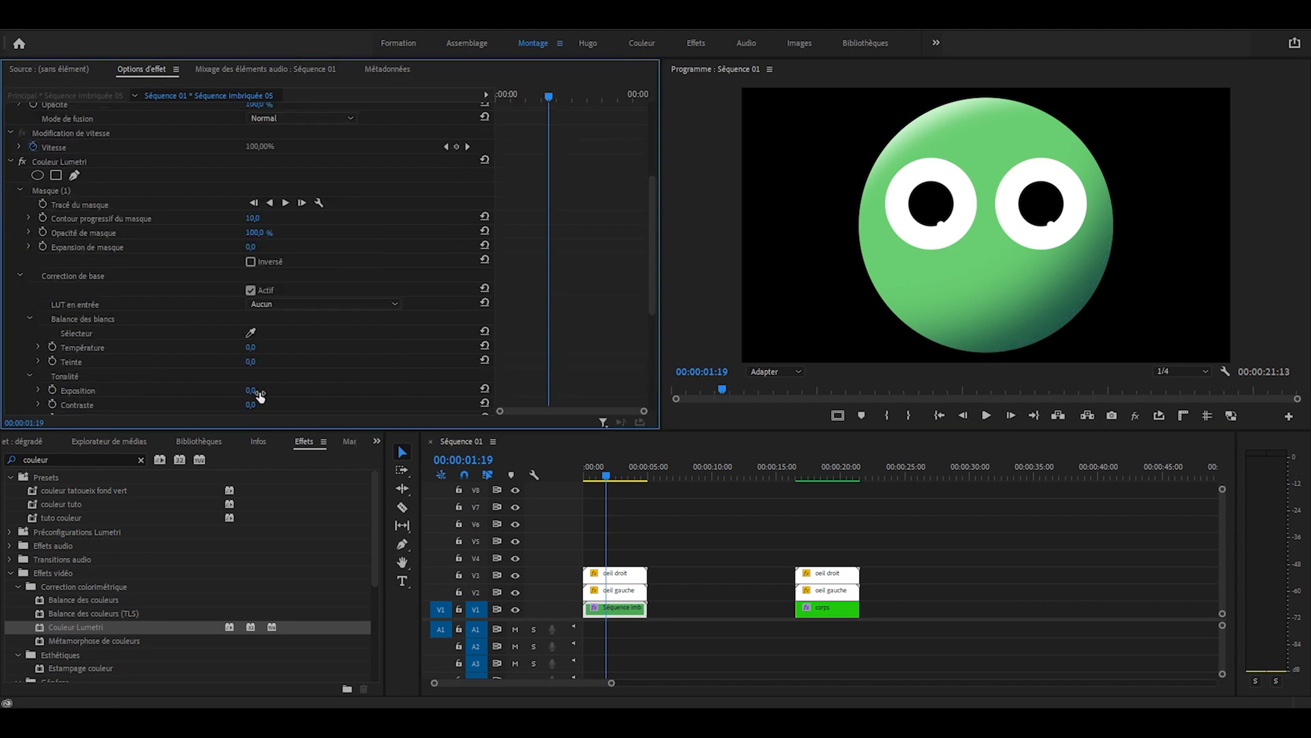
drag(250, 390, 257, 389)
drag(252, 218, 281, 218)
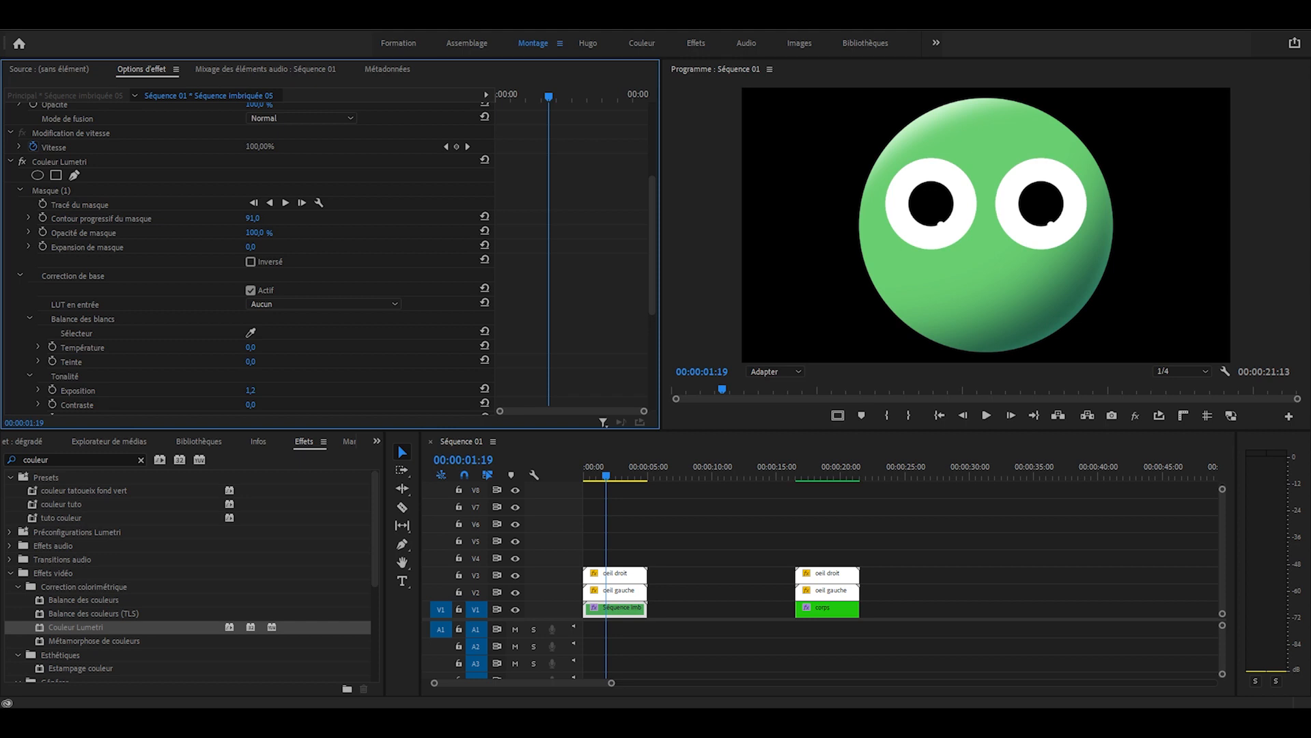
click(1069, 331)
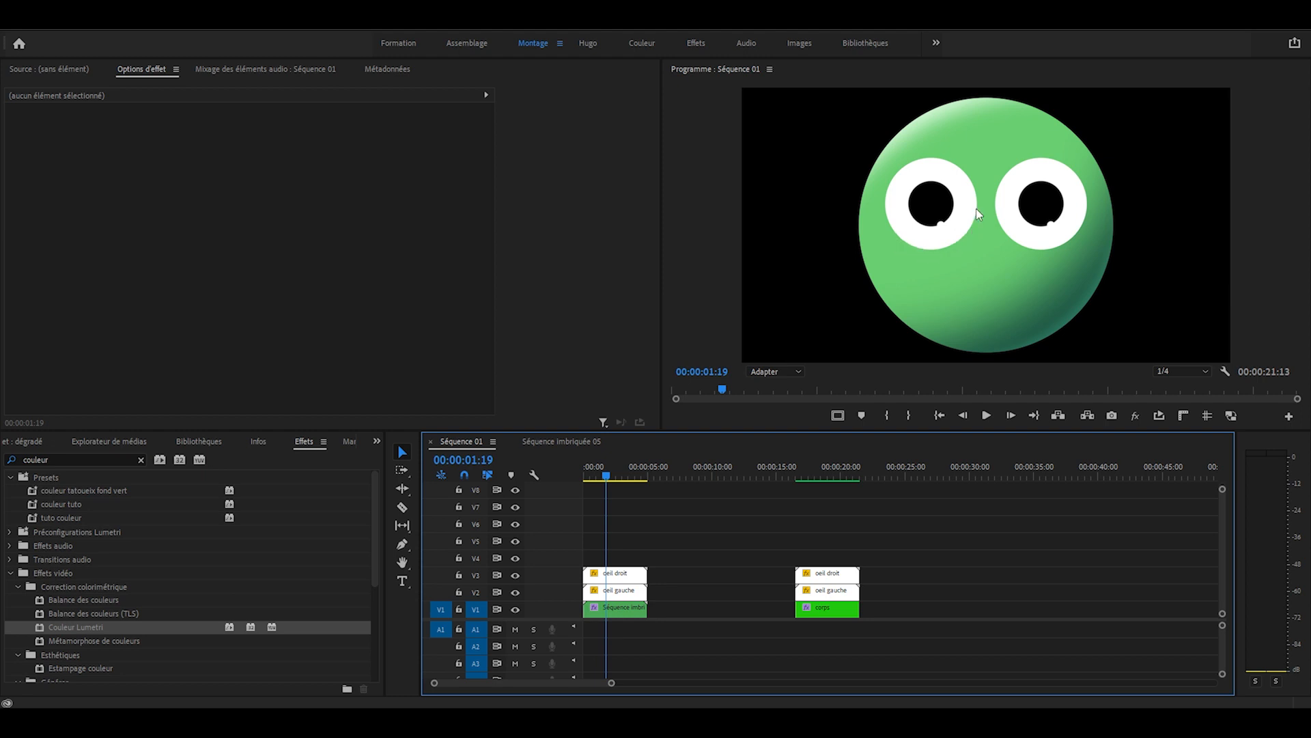
Apply the Couleur Lumetri effect to the first oeil gauche clip.
click(631, 576)
click(632, 596)
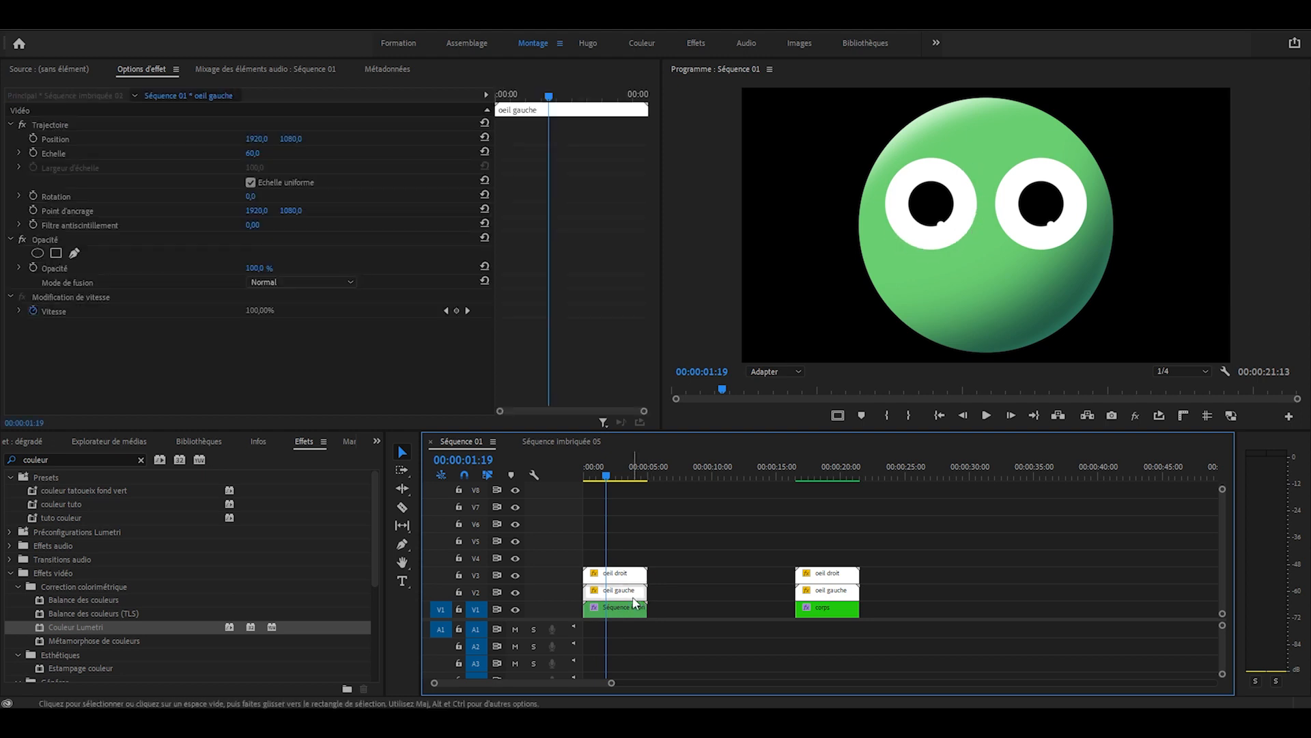
drag(81, 623, 623, 598)
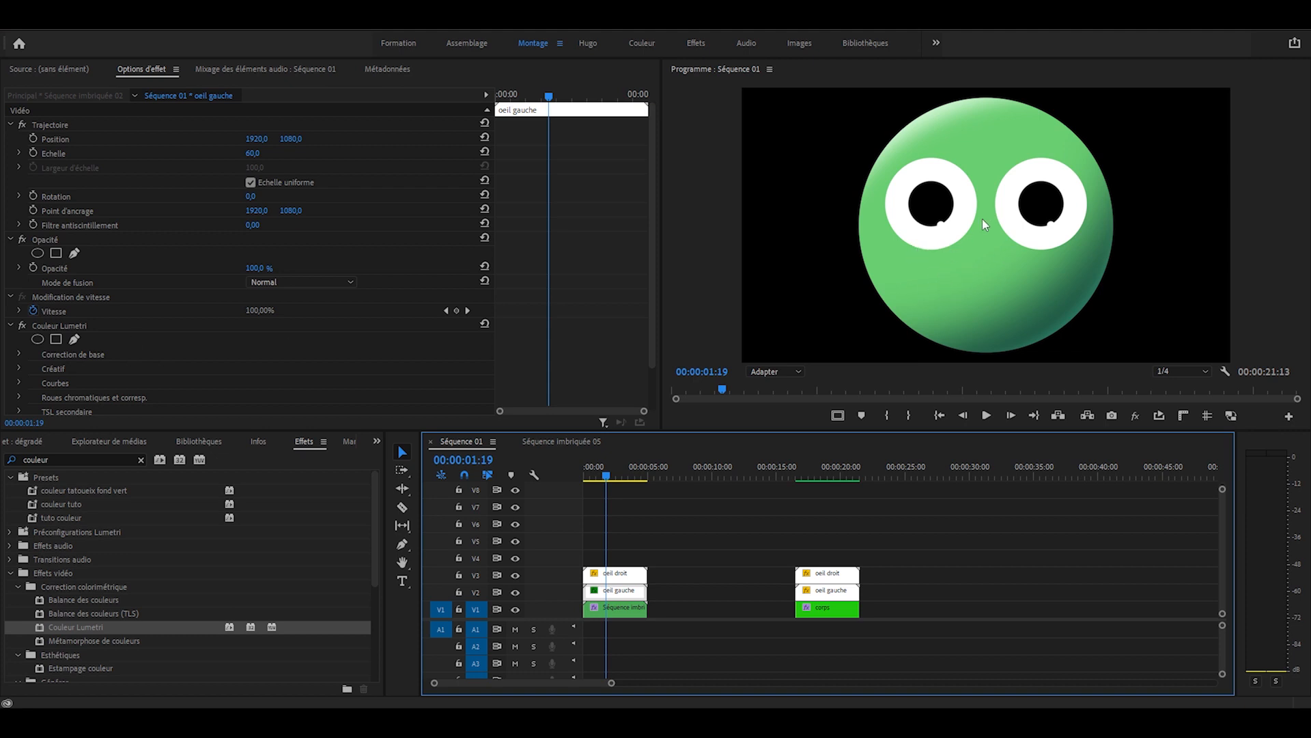
Draw a closed freeform Lumetri mask with a curved edge across the lower-right part of the left eye.
click(73, 339)
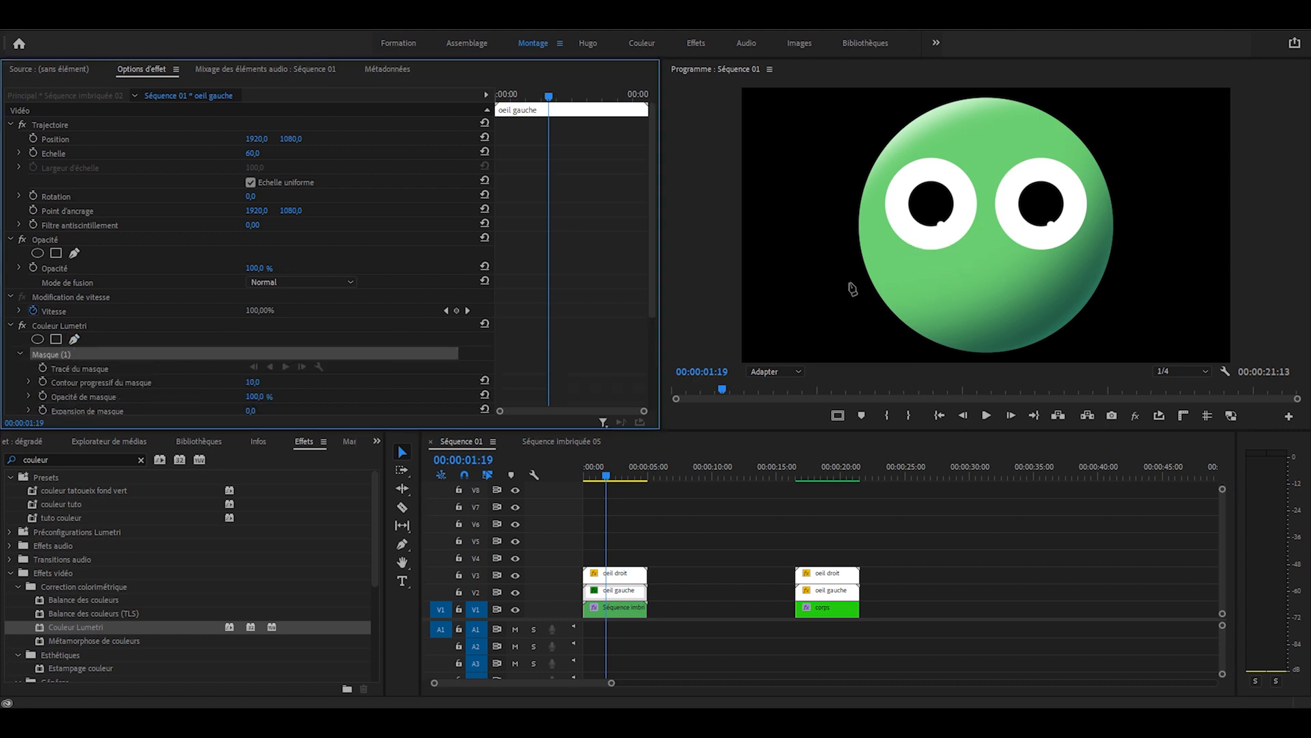
click(895, 246)
drag(988, 181, 975, 239)
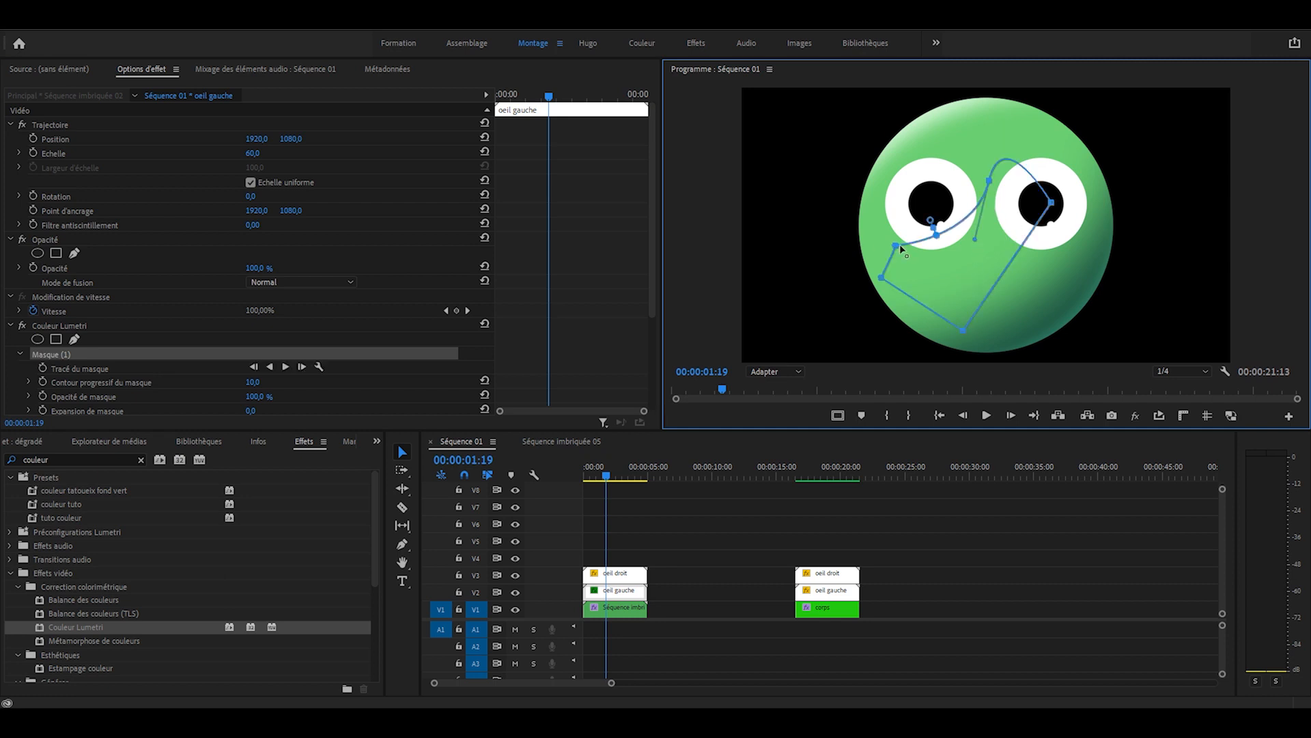
Set the left eye's Lumetri mask feather to 161 and tint the masked area pale blue with Correction de base.
scroll(252, 339, down, 3)
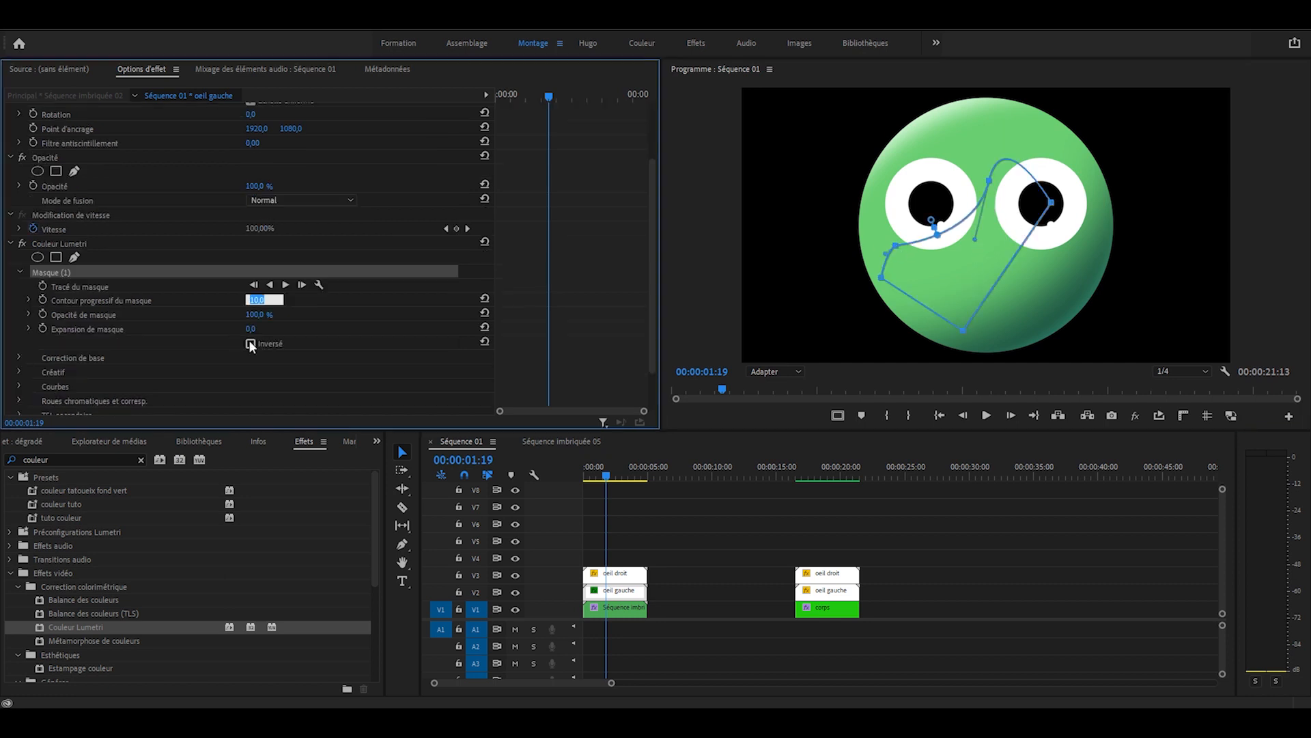
drag(254, 300, 295, 300)
click(19, 357)
scroll(19, 355, down, 2)
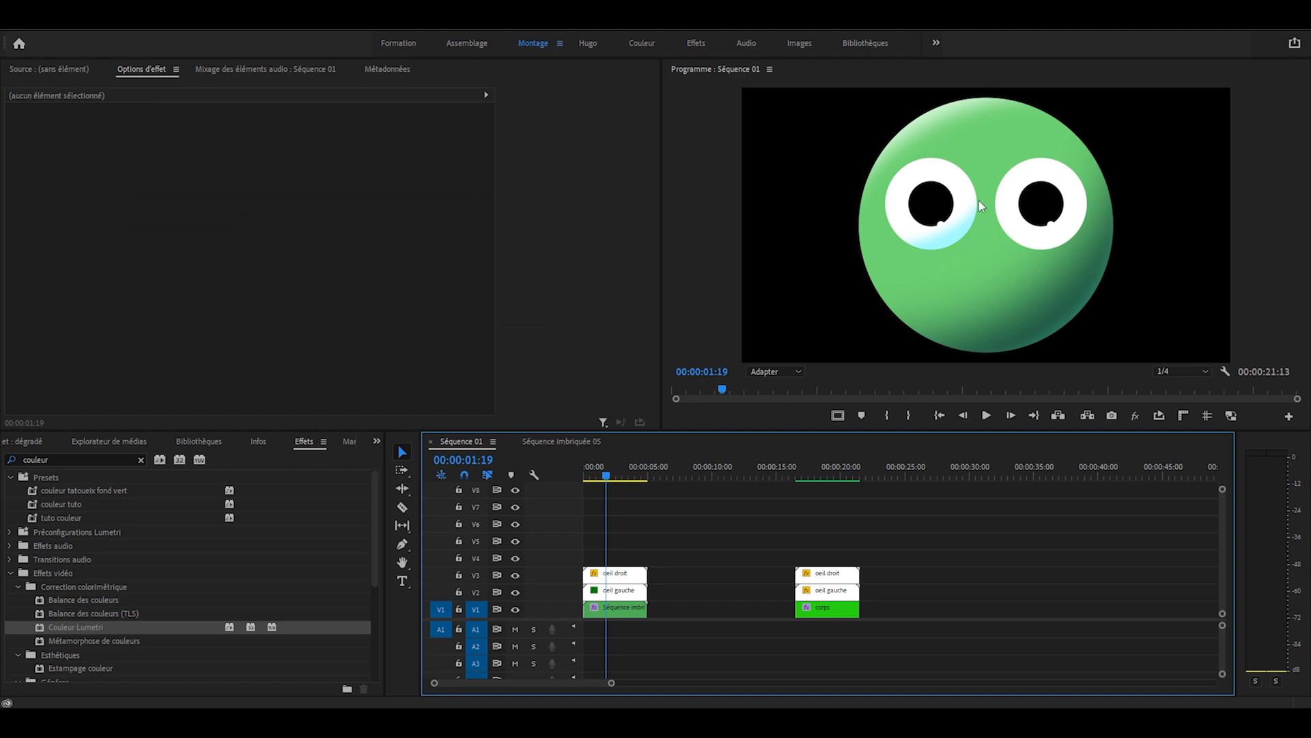
Reshape the left eye's Lumetri mask along its lower-right edge, set its feather to 229, and check the character full screen.
click(945, 226)
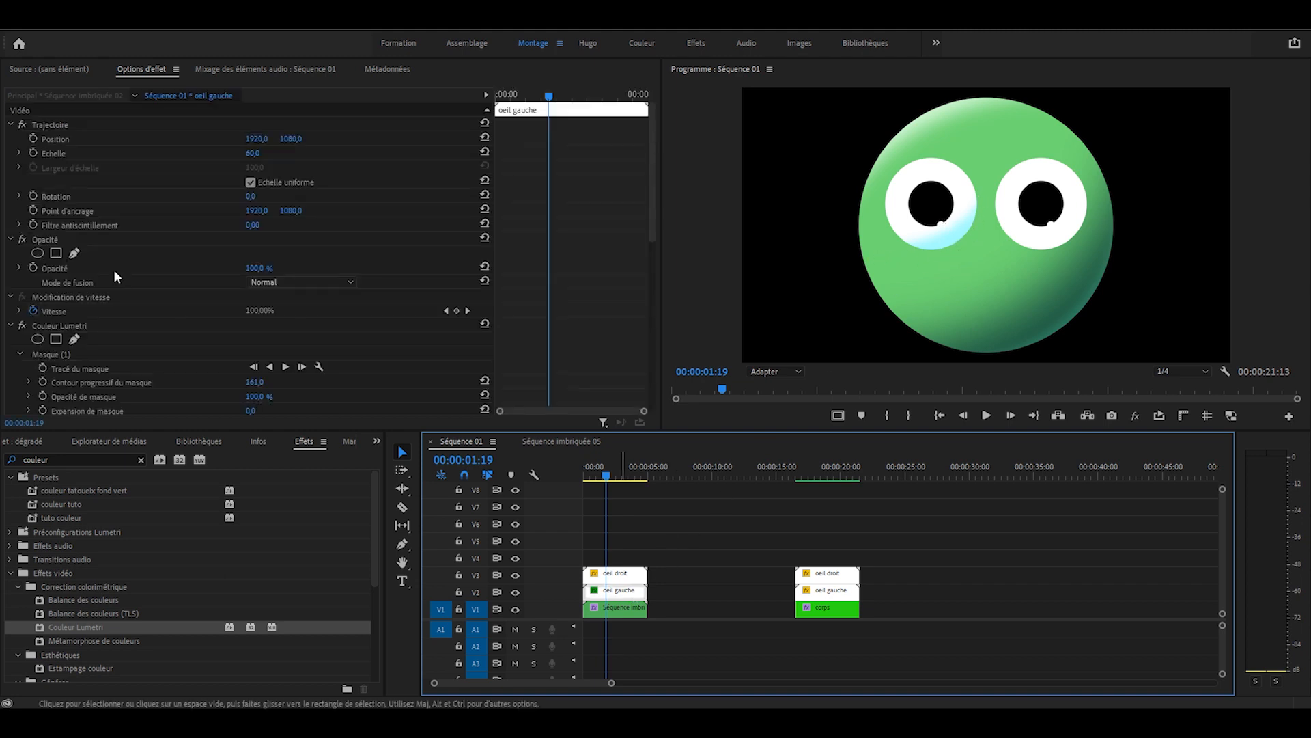
click(54, 355)
drag(975, 255, 971, 329)
drag(256, 383, 261, 382)
click(724, 555)
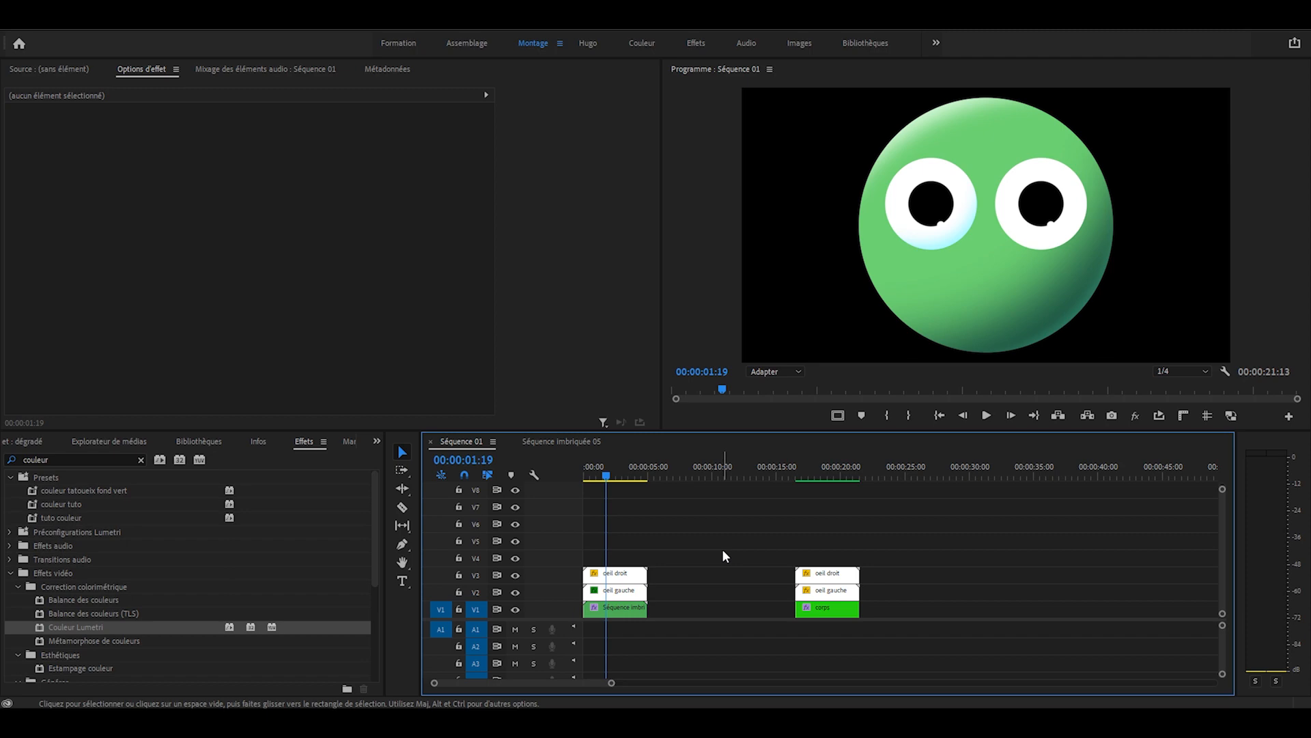
key(ctrl+grave)
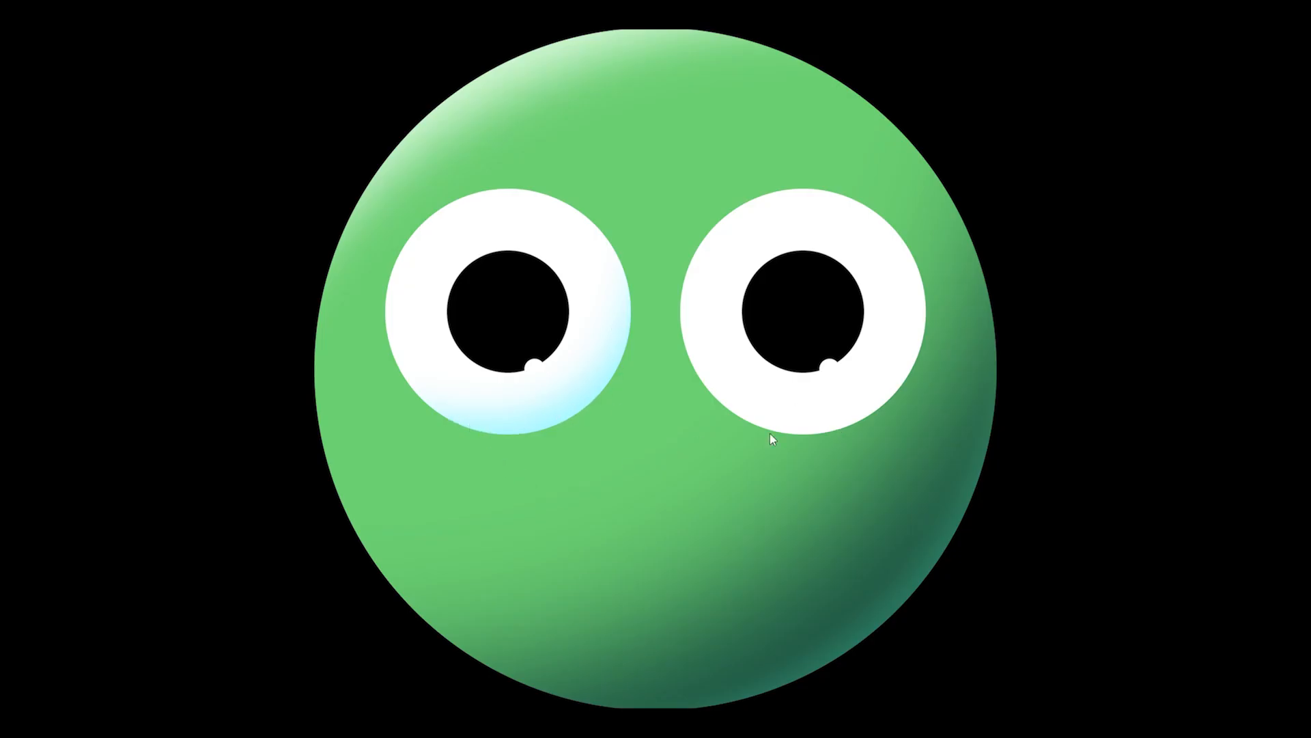
key(ctrl+grave)
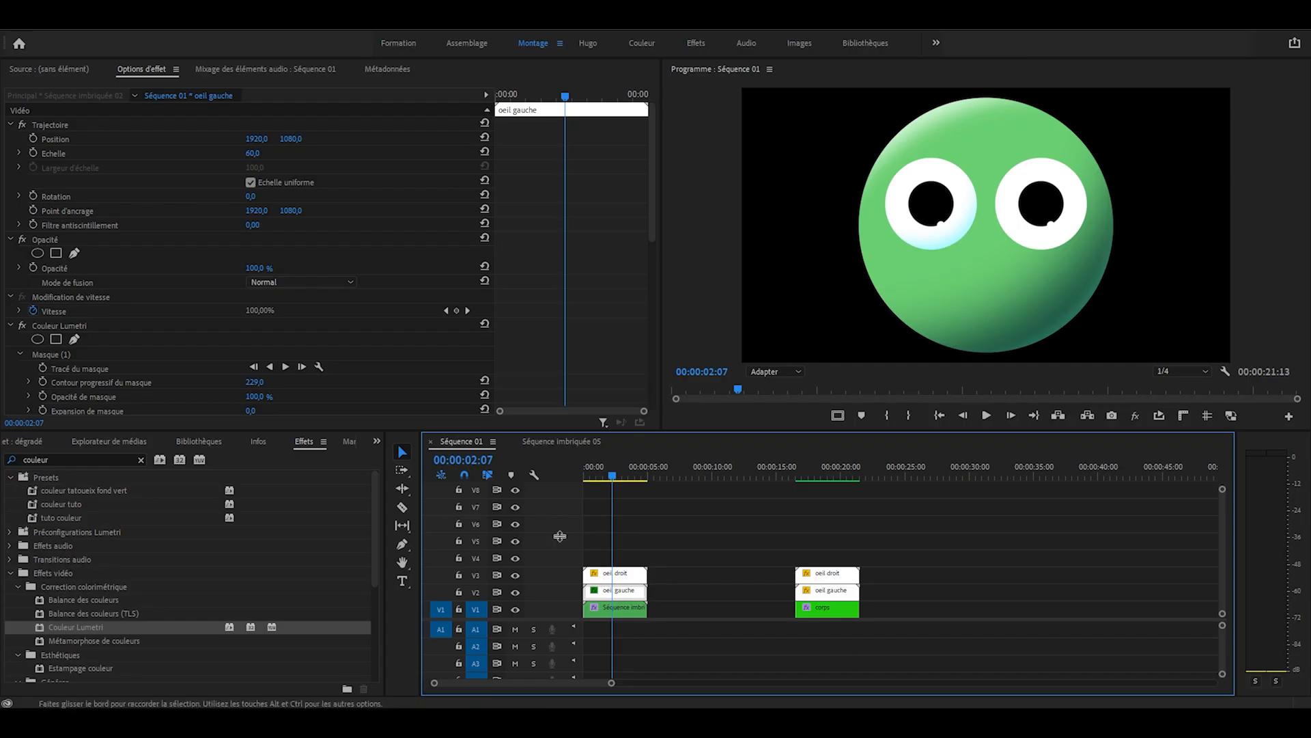
Copy the left eye's masked Couleur Lumetri effect to the oeil droit clip and shift its mask onto the right eye's lower-right edge.
click(60, 321)
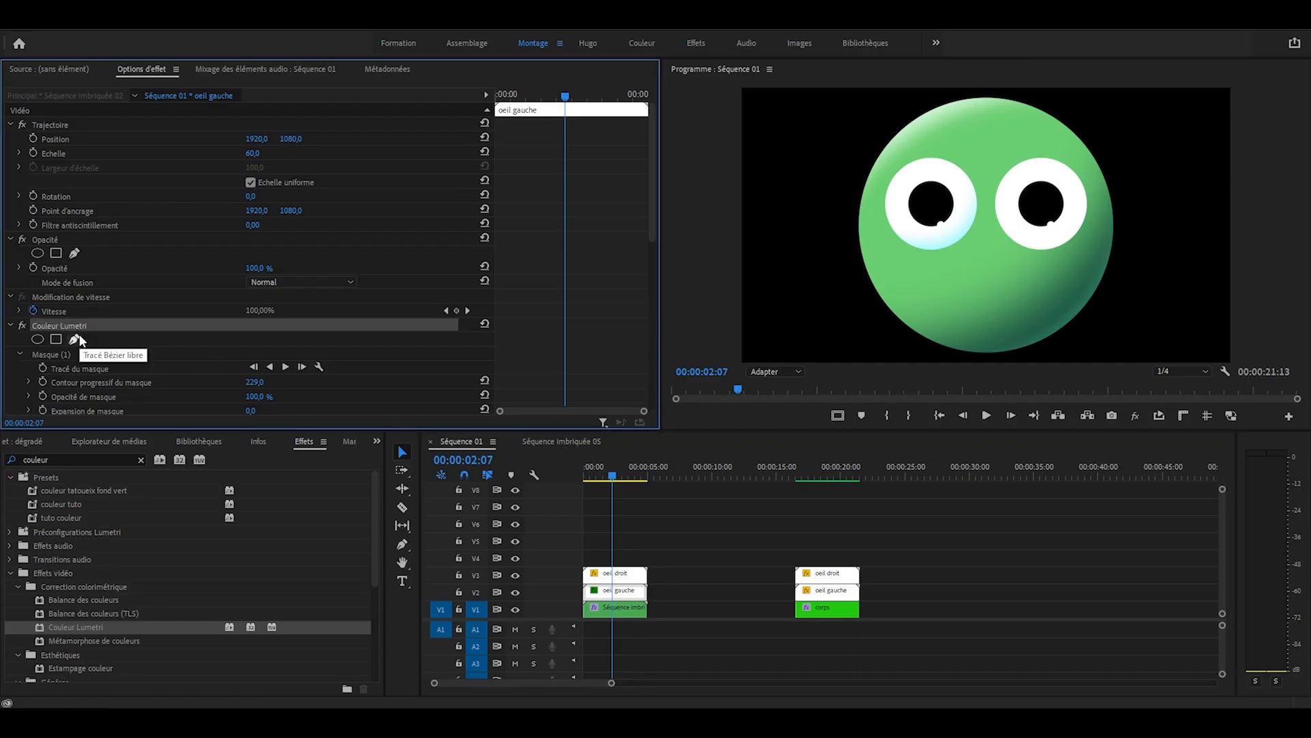
click(620, 576)
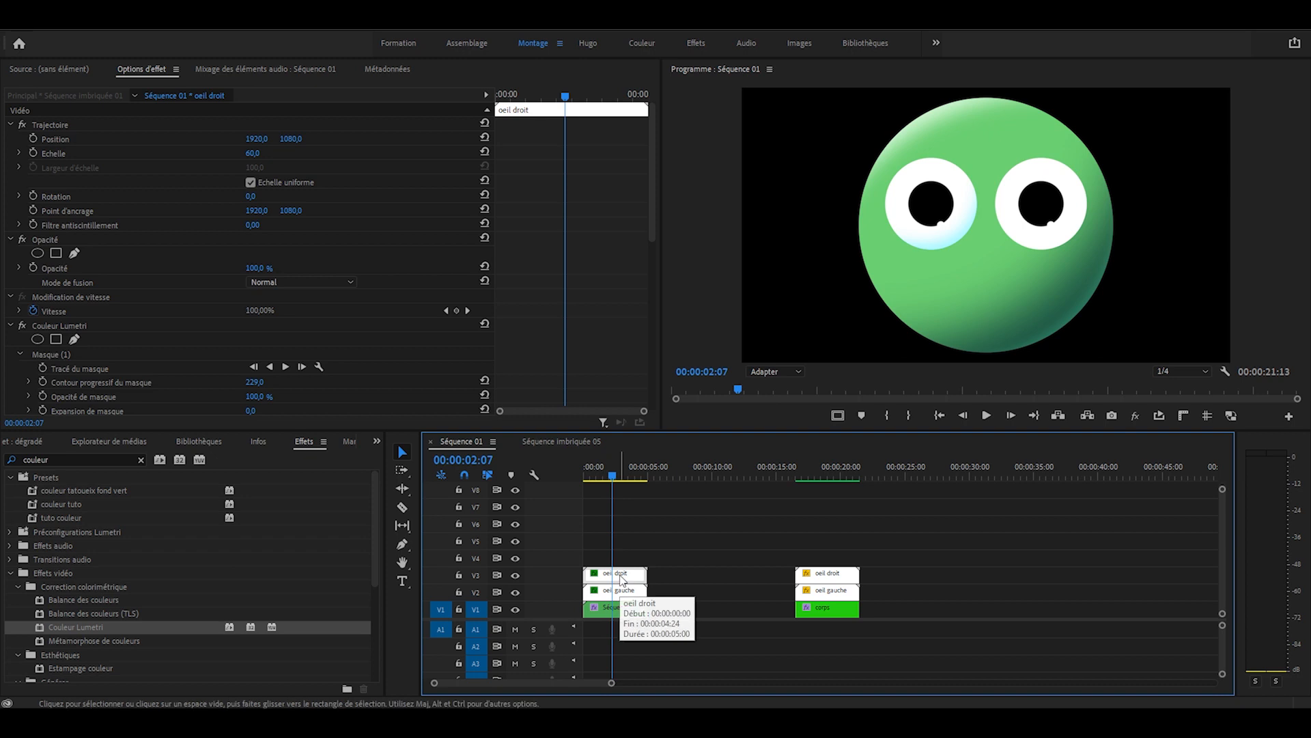
click(51, 354)
click(949, 266)
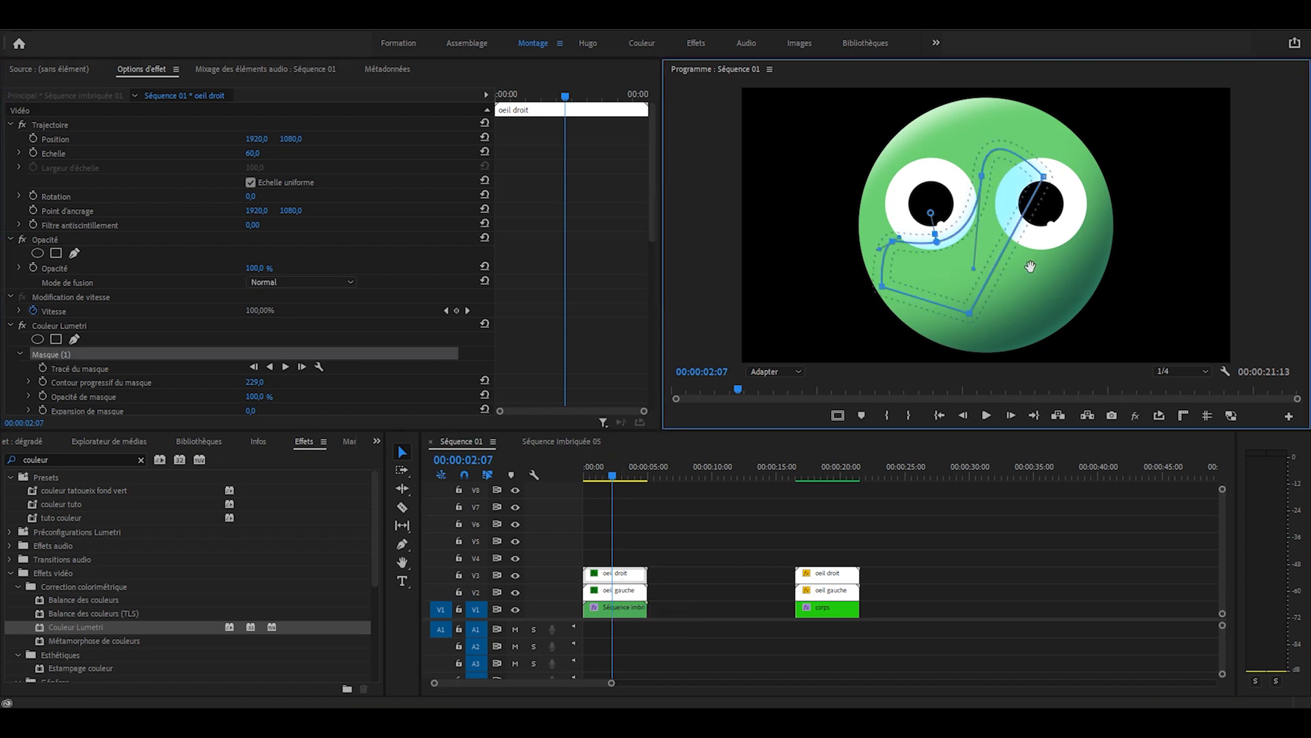
drag(1031, 267, 1045, 269)
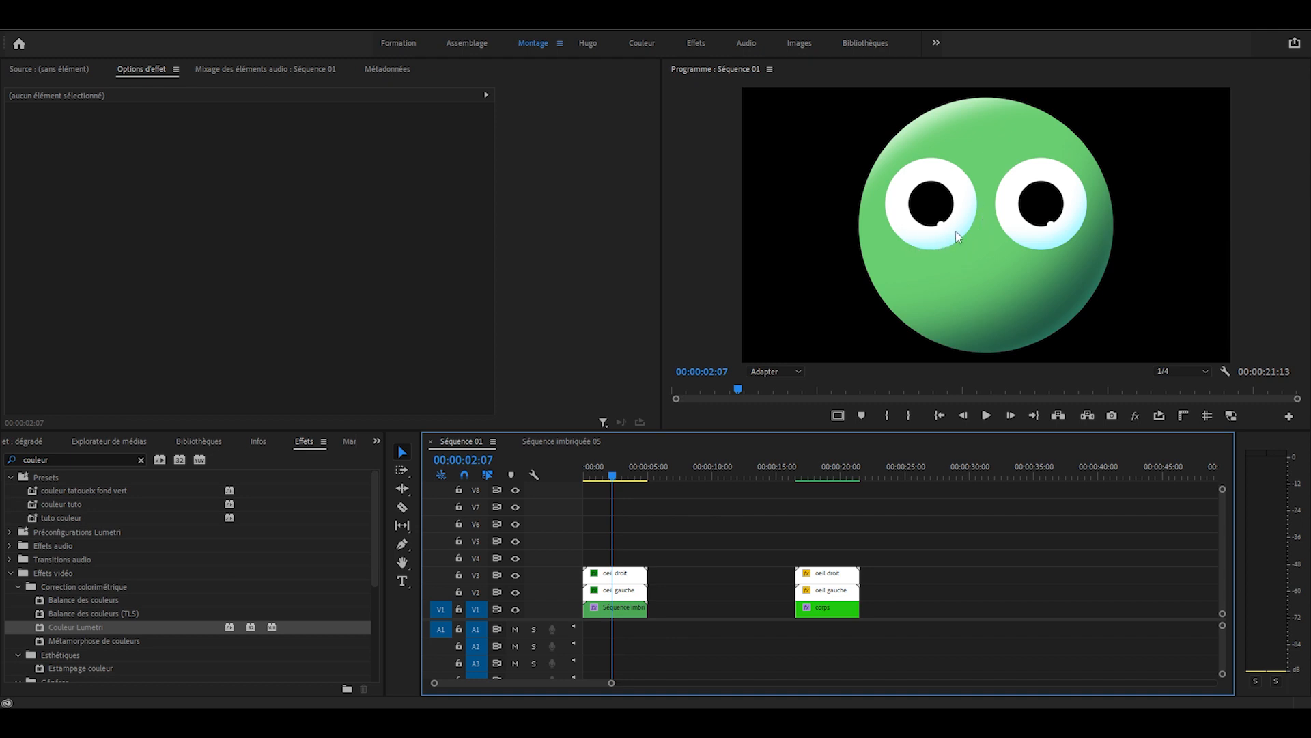
Create a 3840 x 2160 adjustment layer on V4 and move the oeil gauche and oeil droit clips above it to V5 and V6.
key(shift+1)
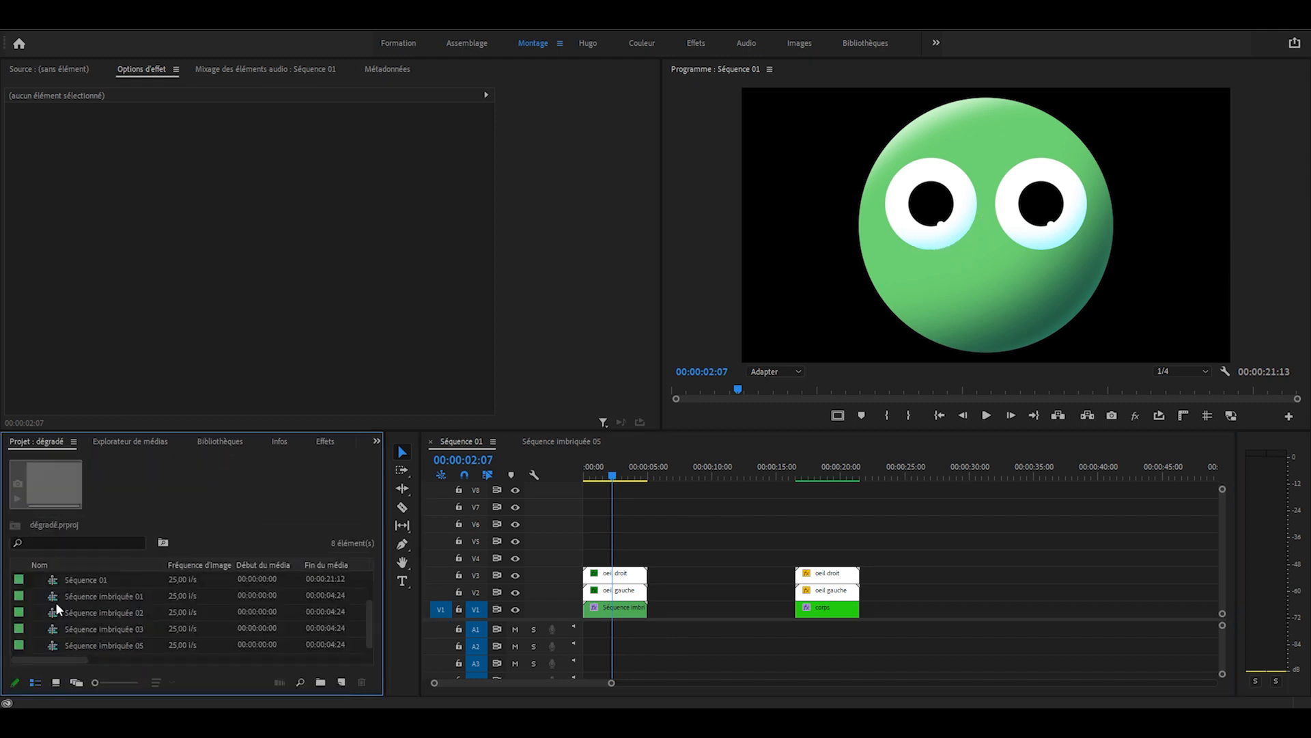
right_click(35, 600)
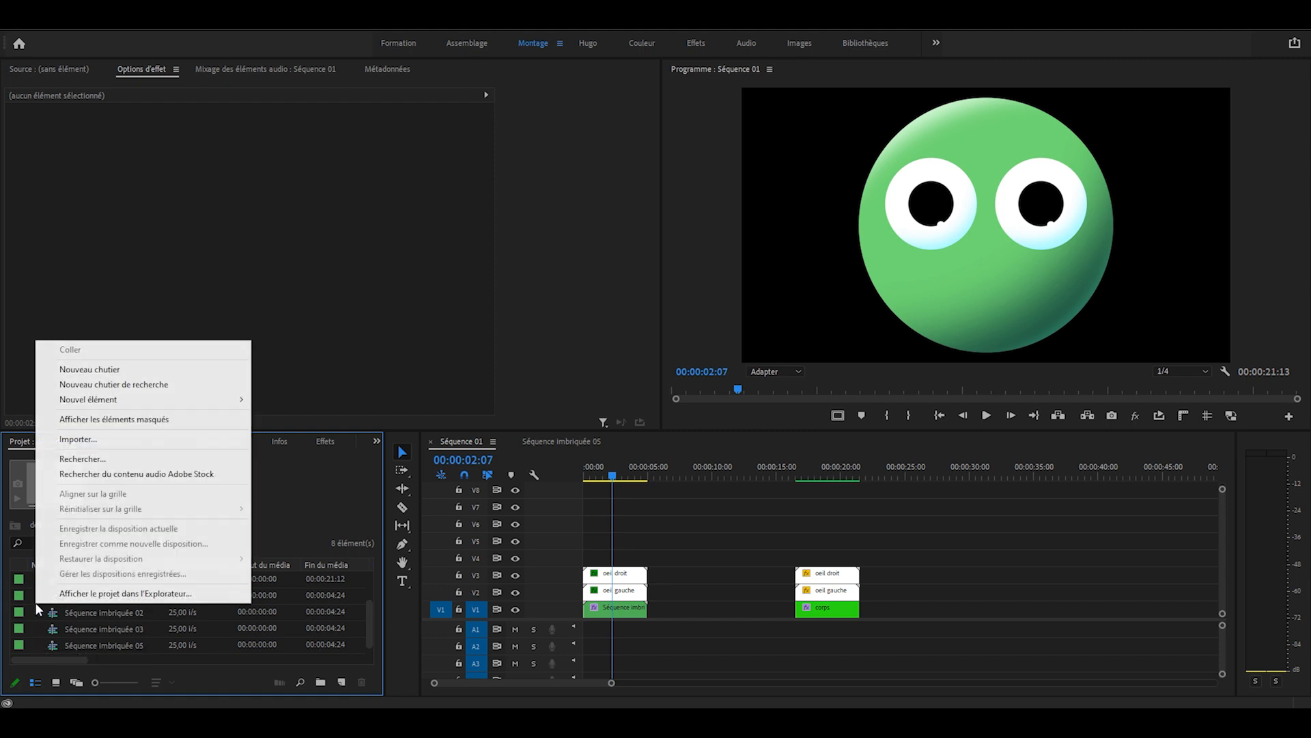
mouse_move(113, 400)
click(340, 443)
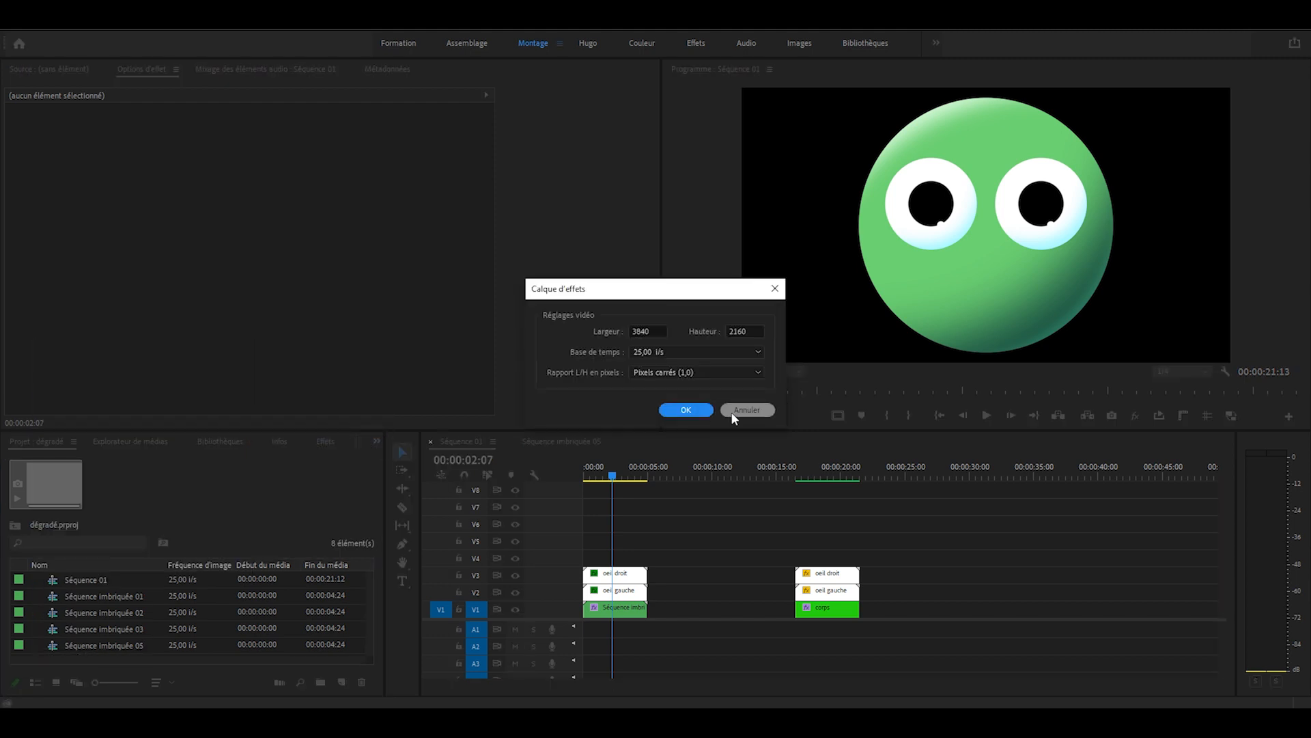
click(682, 408)
click(639, 562)
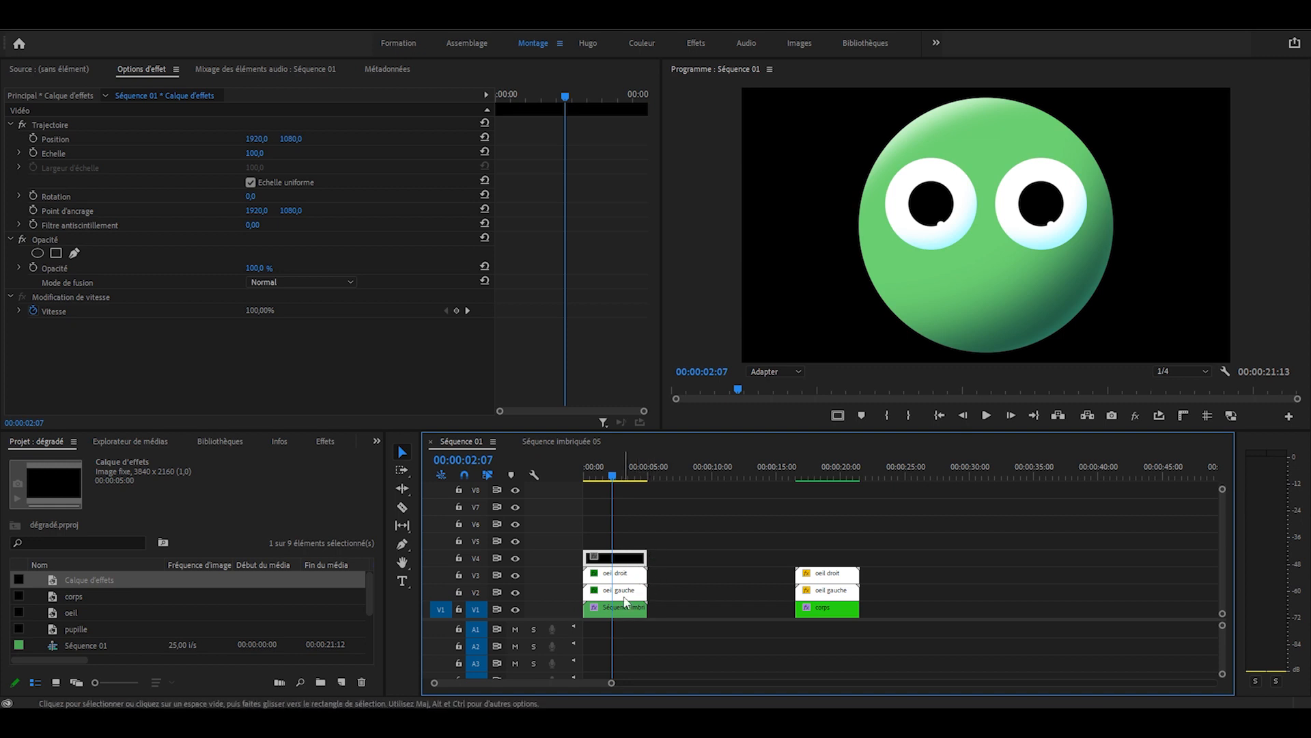
drag(663, 574, 625, 541)
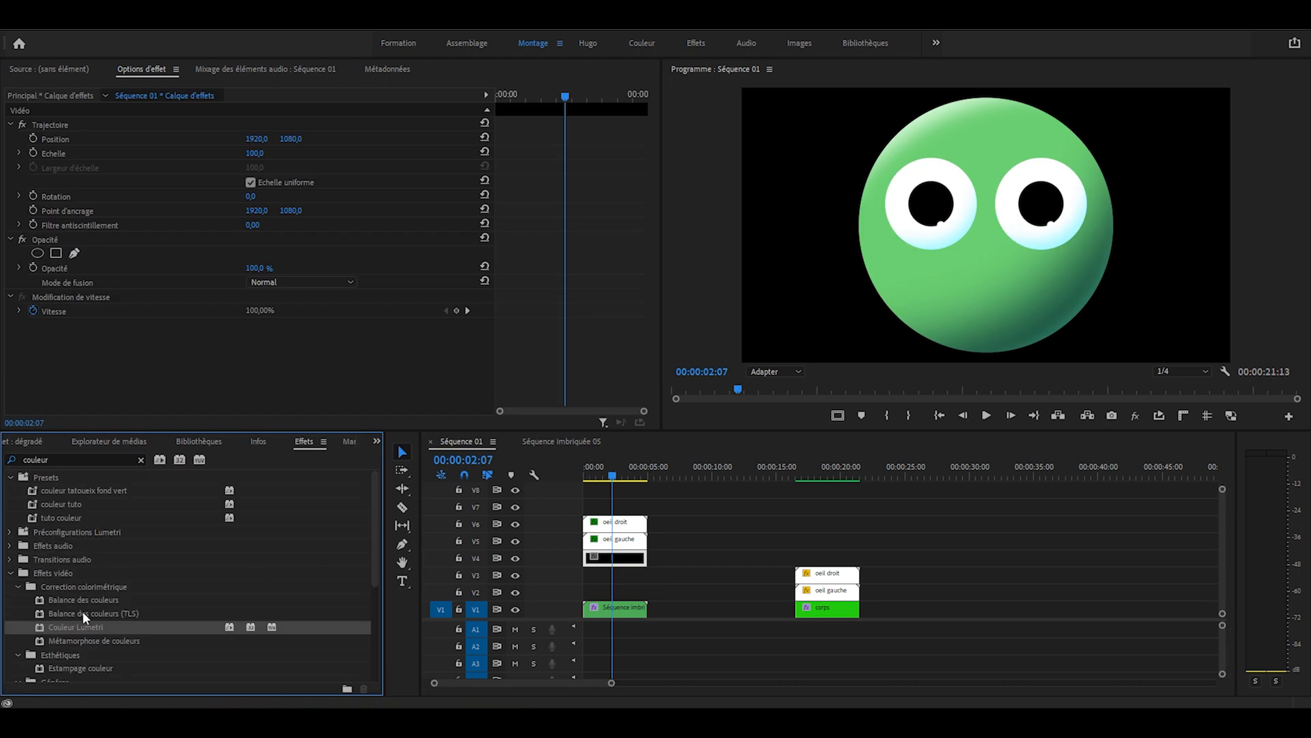
Apply Couleur Lumetri to the adjustment layer and draw a curved freeform mask around the left eye's lower-right edge.
drag(52, 627, 615, 558)
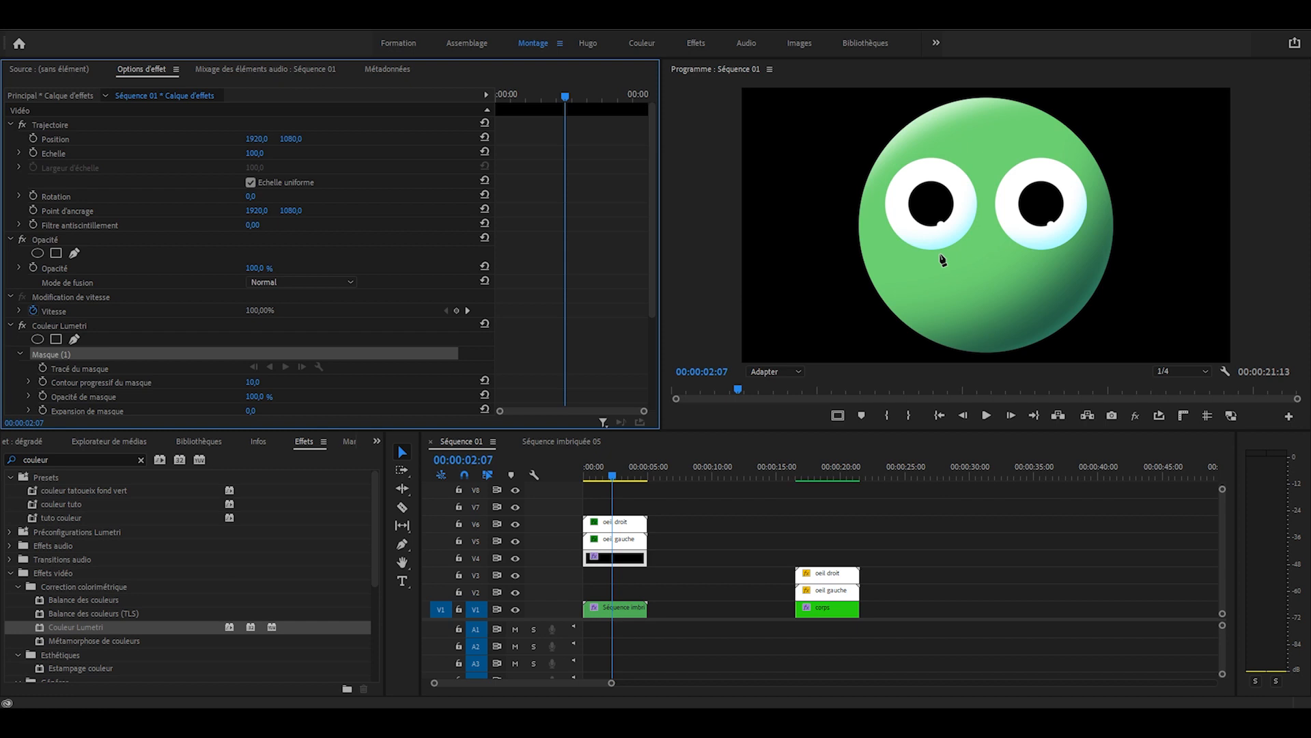
click(912, 239)
click(974, 201)
mouse_move(962, 257)
mouse_down()
mouse_move(939, 267)
mouse_move(959, 254)
mouse_up()
click(912, 239)
drag(974, 201, 970, 200)
drag(912, 239, 908, 238)
Set the left eye shadow's mask feather to 135, Lumetri exposure to -1.2 and Teinte to 91, and adjust the mask.
scroll(129, 319, down, 4)
drag(254, 249, 339, 249)
click(20, 306)
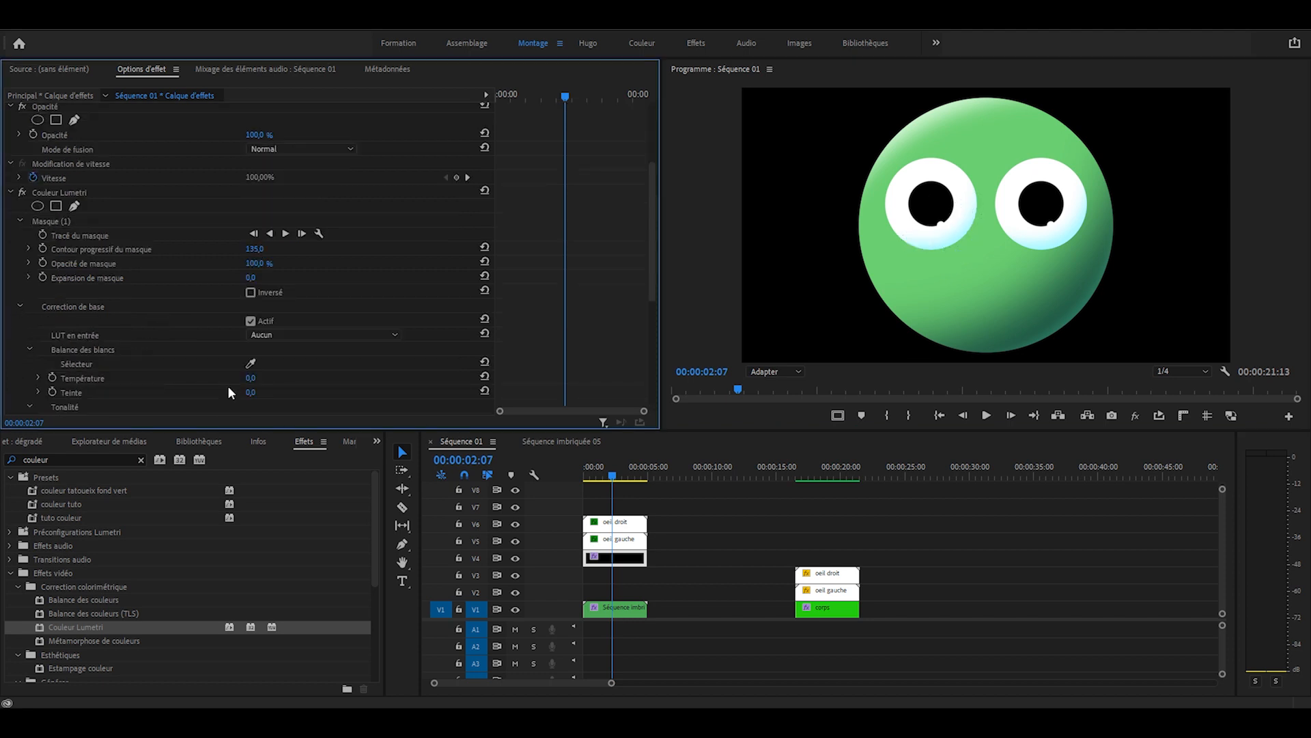
scroll(211, 347, down, 6)
drag(248, 340, 239, 339)
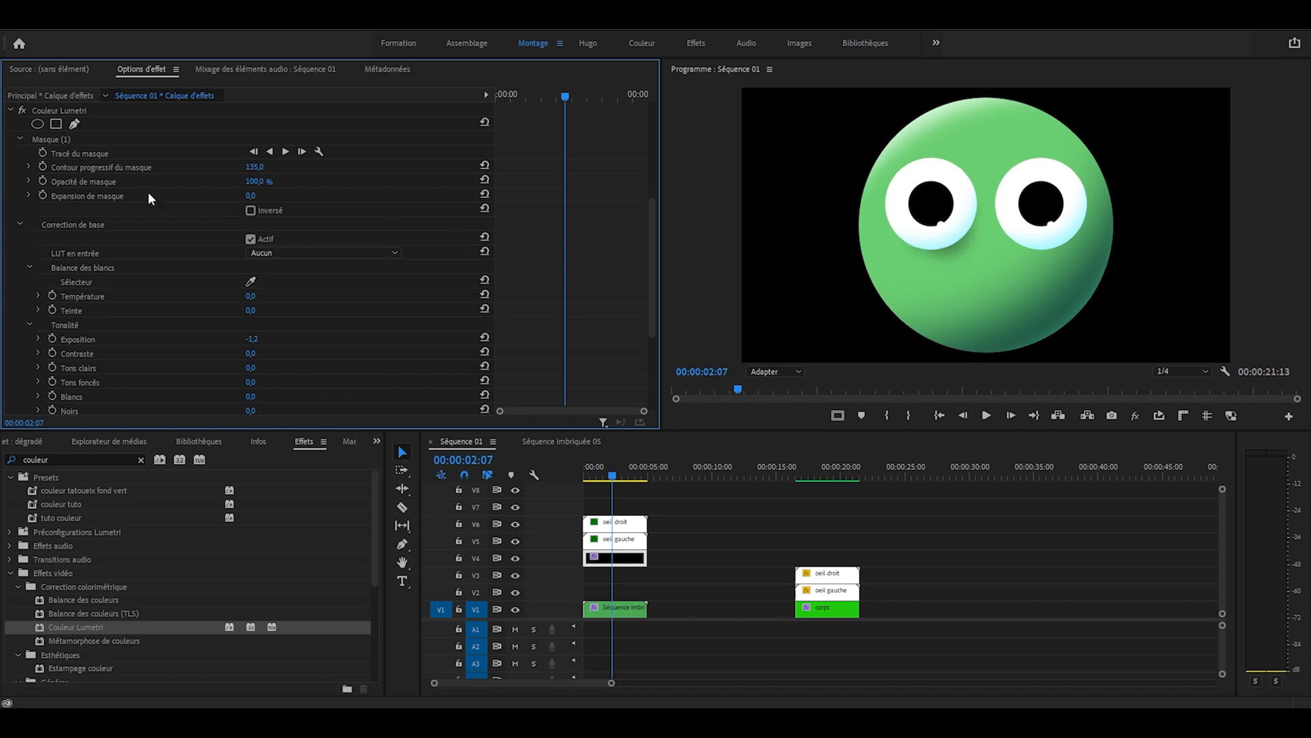
click(50, 140)
click(973, 203)
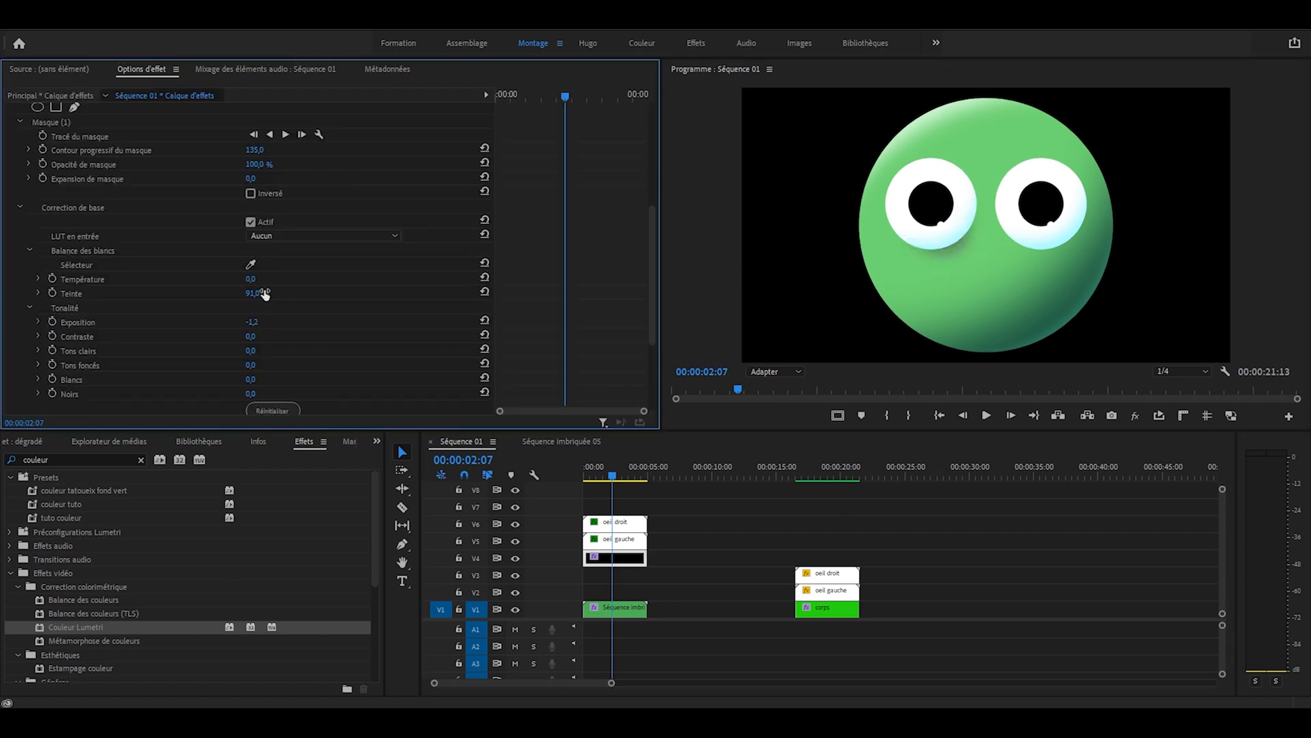
Duplicate the Couleur Lumetri effect on the adjustment layer and move the copy's mask under the right eye's lower-right edge.
scroll(59, 160, up, 2)
click(73, 164)
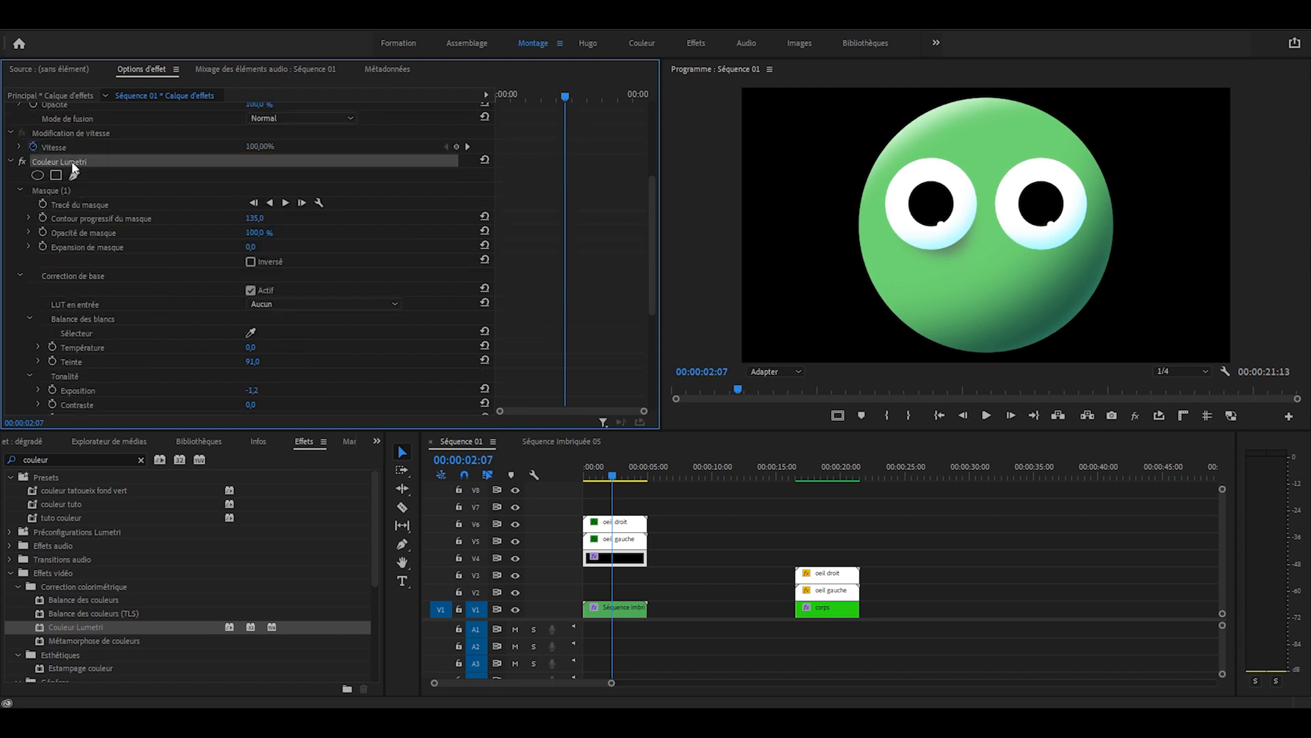
click(616, 557)
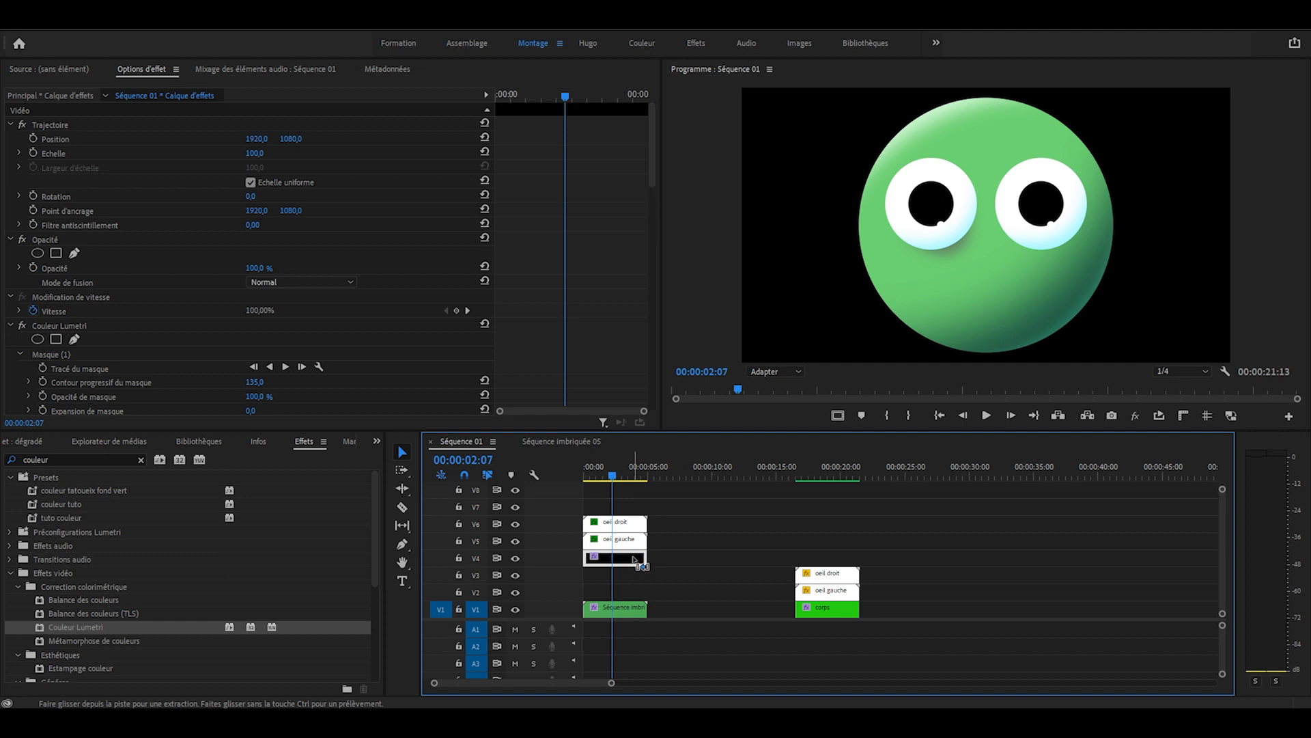
scroll(533, 281, down, 10)
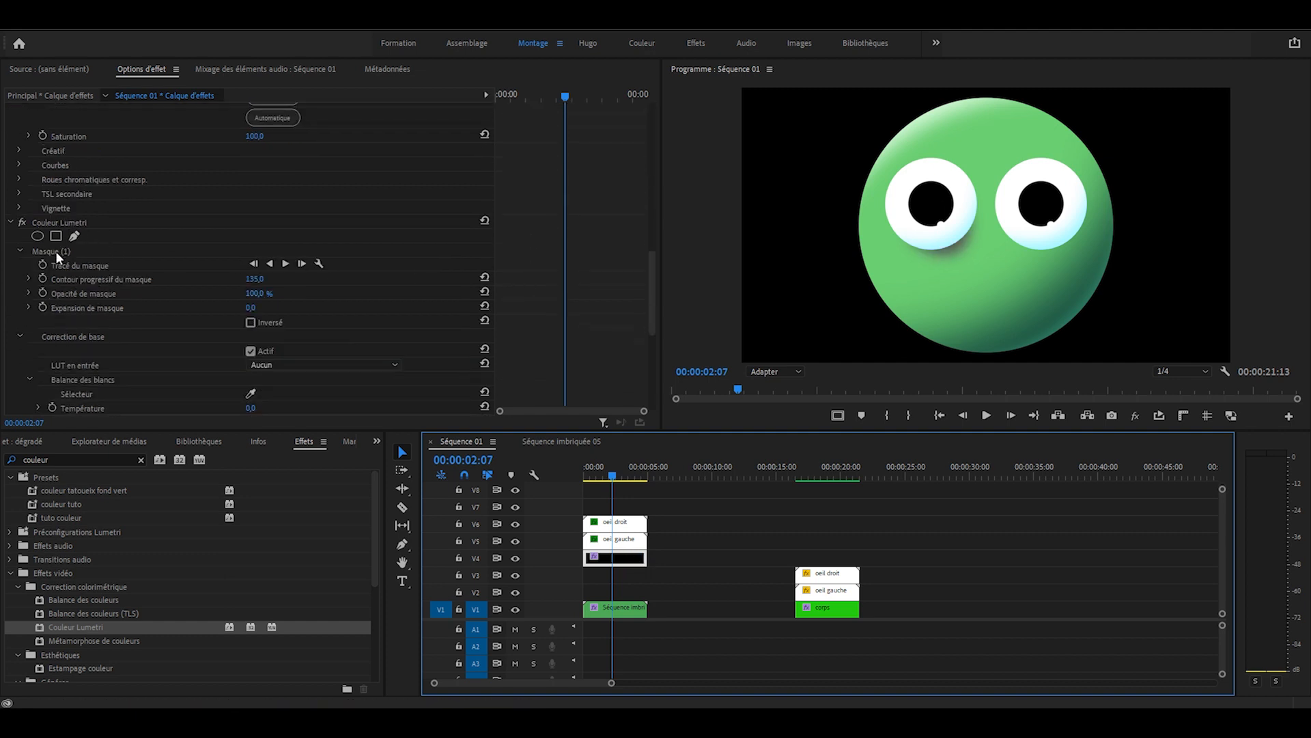
click(55, 251)
click(948, 239)
drag(948, 239, 1060, 242)
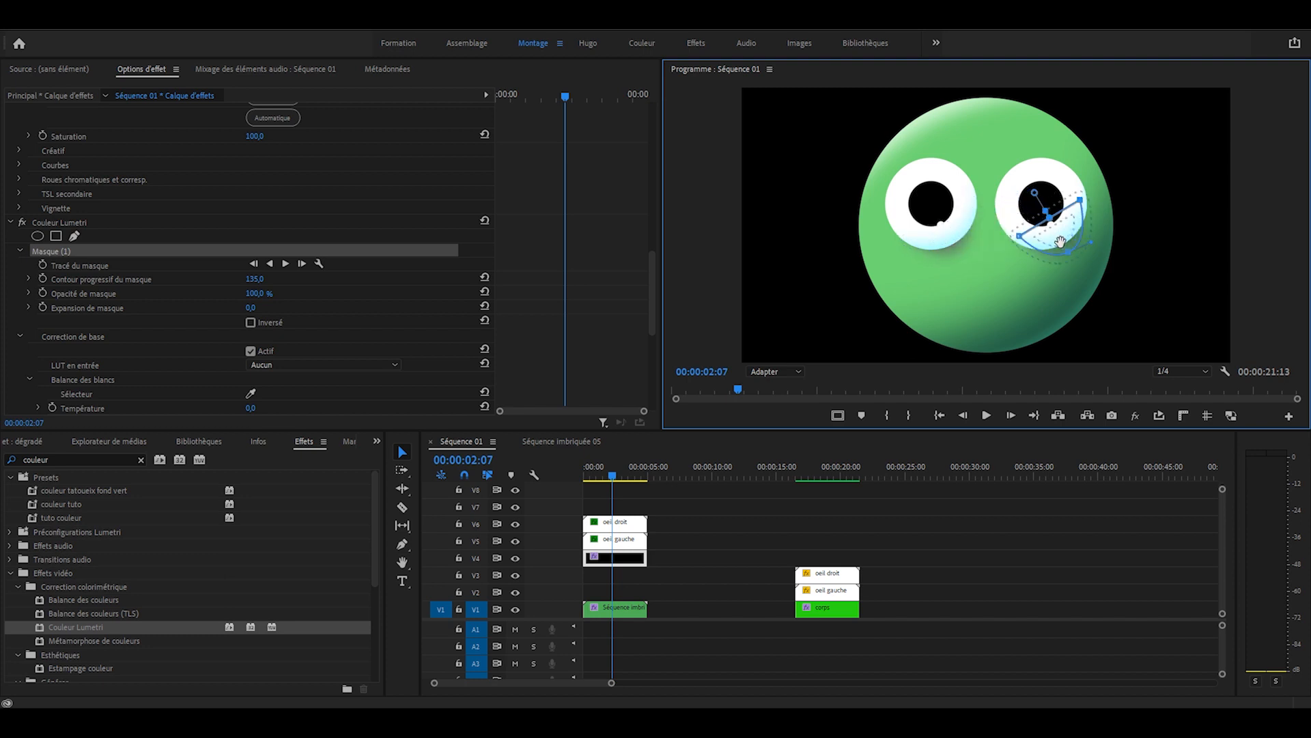
click(949, 252)
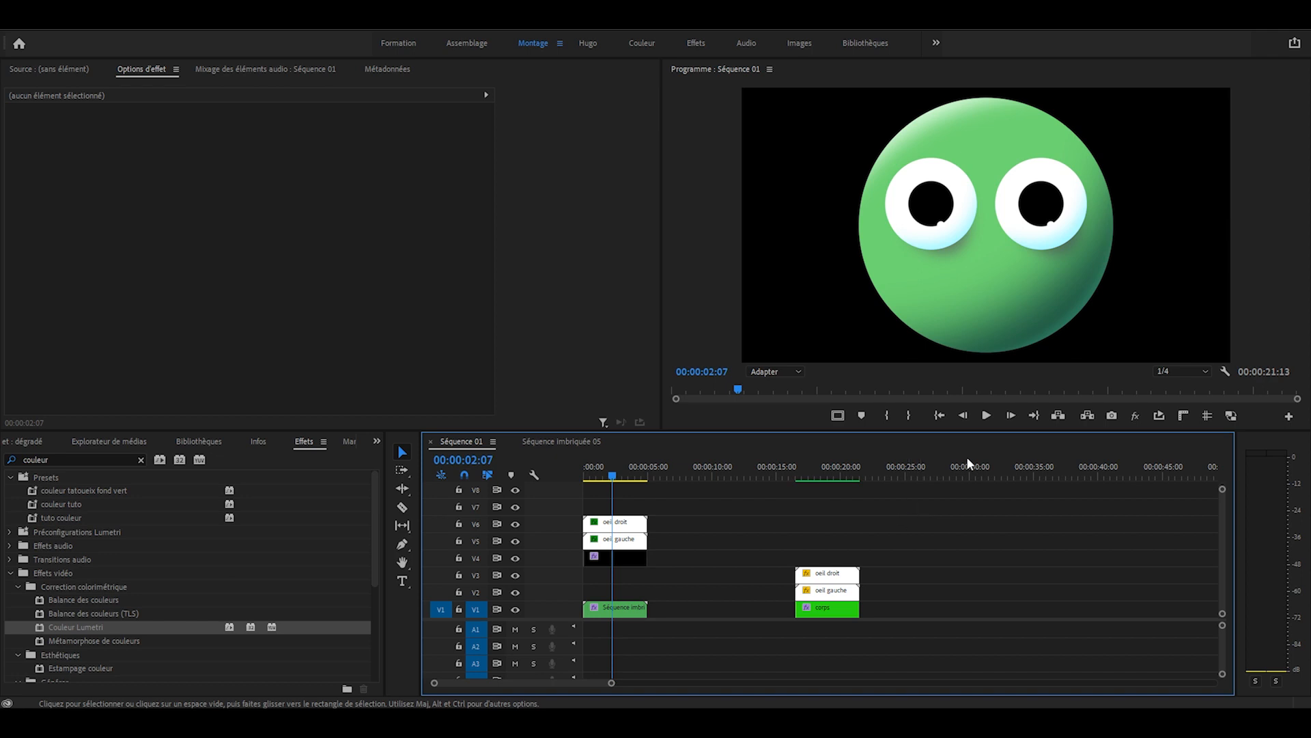
Move the playhead to 00:00:18:21 to compare the shaded character with the original flat version.
click(827, 473)
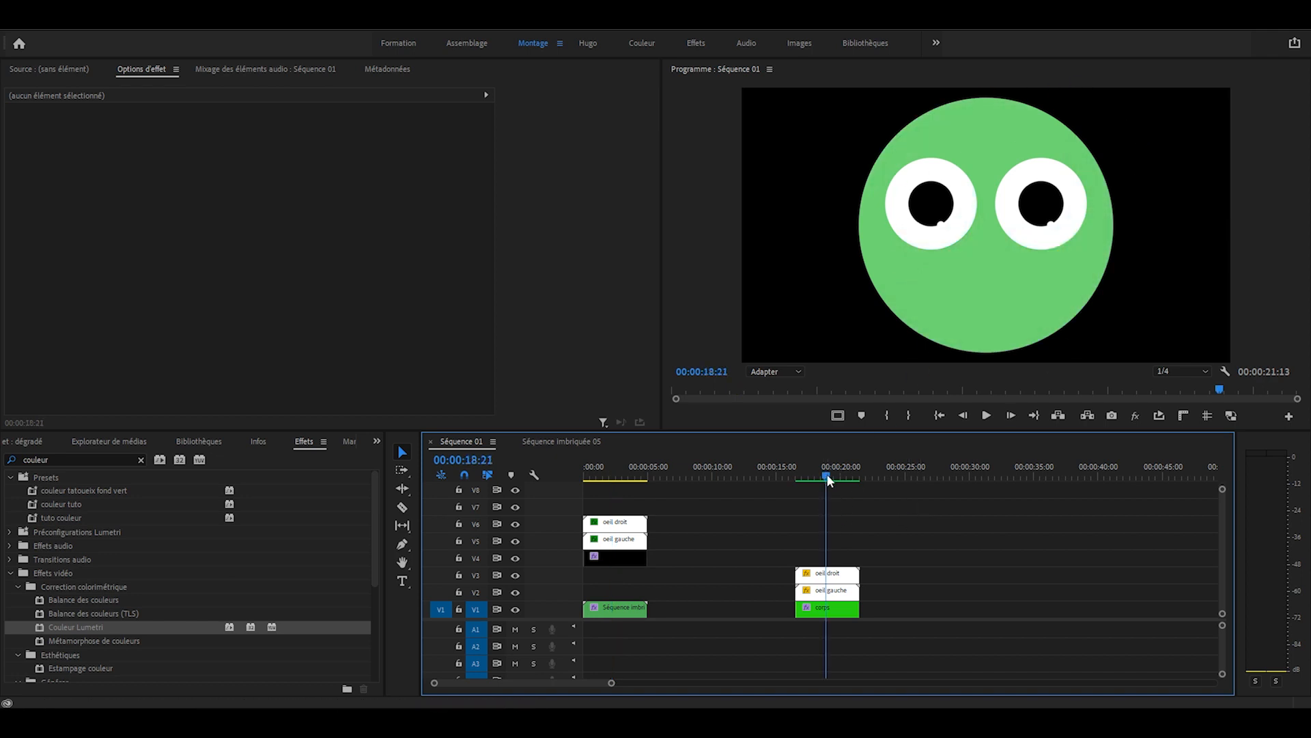